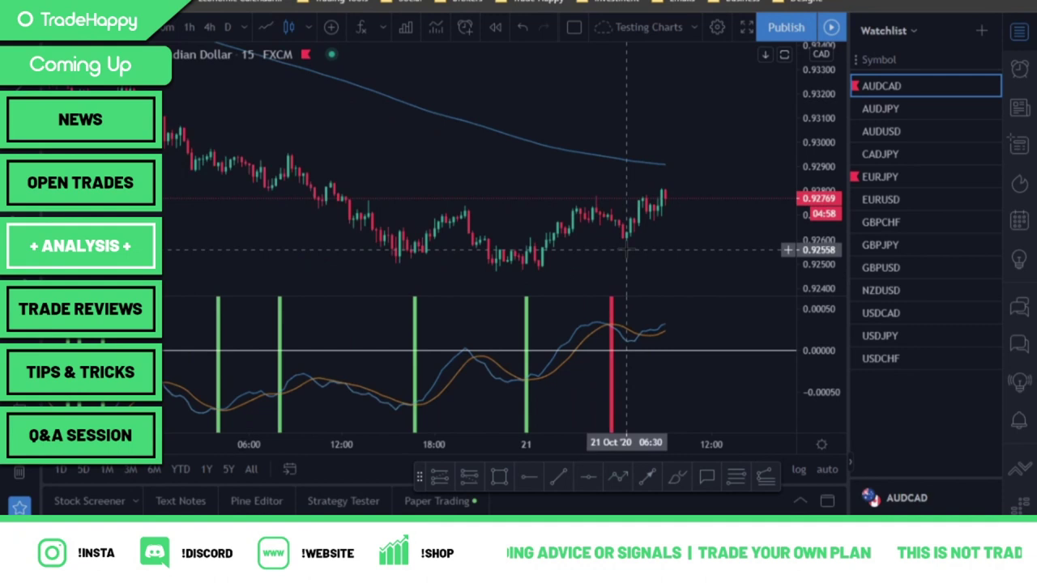
drag(692, 251, 650, 221)
scroll(694, 243, down, 3)
scroll(694, 243, up, 4)
scroll(692, 243, up, 5)
drag(484, 247, 685, 254)
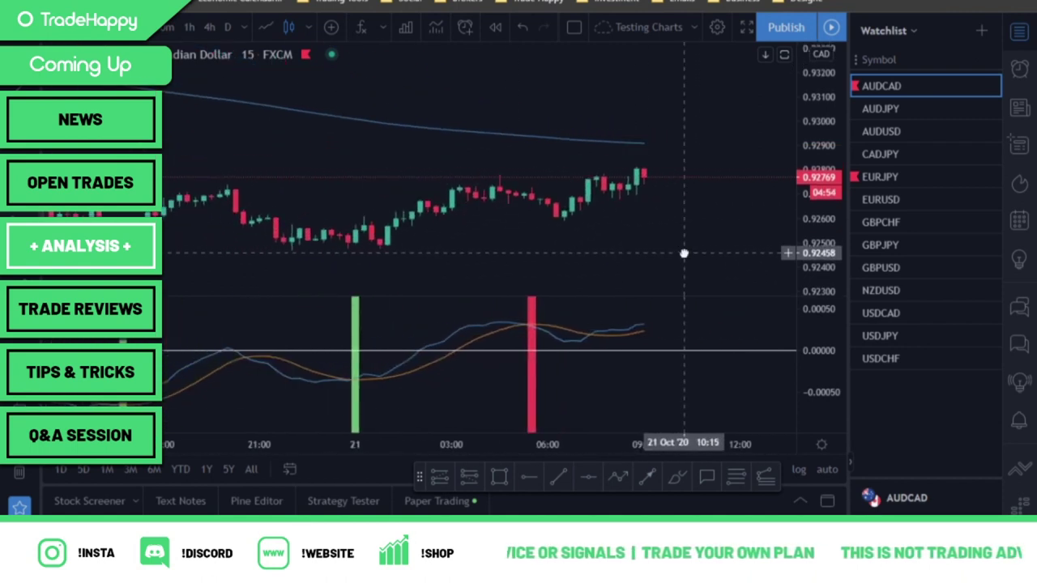
scroll(697, 250, down, 2)
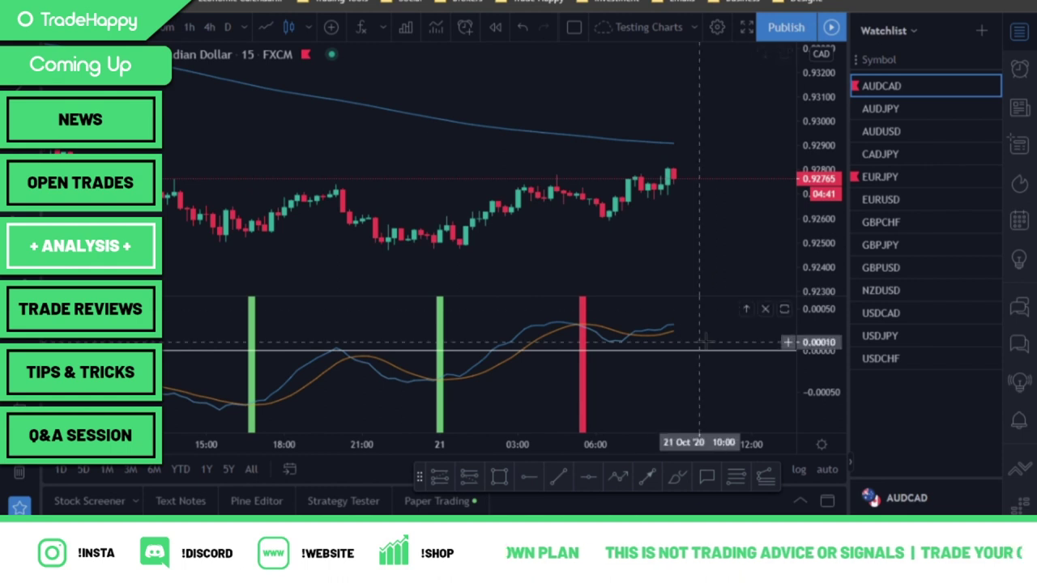
Step: Remove the oscillator pane below the AUDCAD price chart and add the MACD indicator from the favorites instead
click(766, 313)
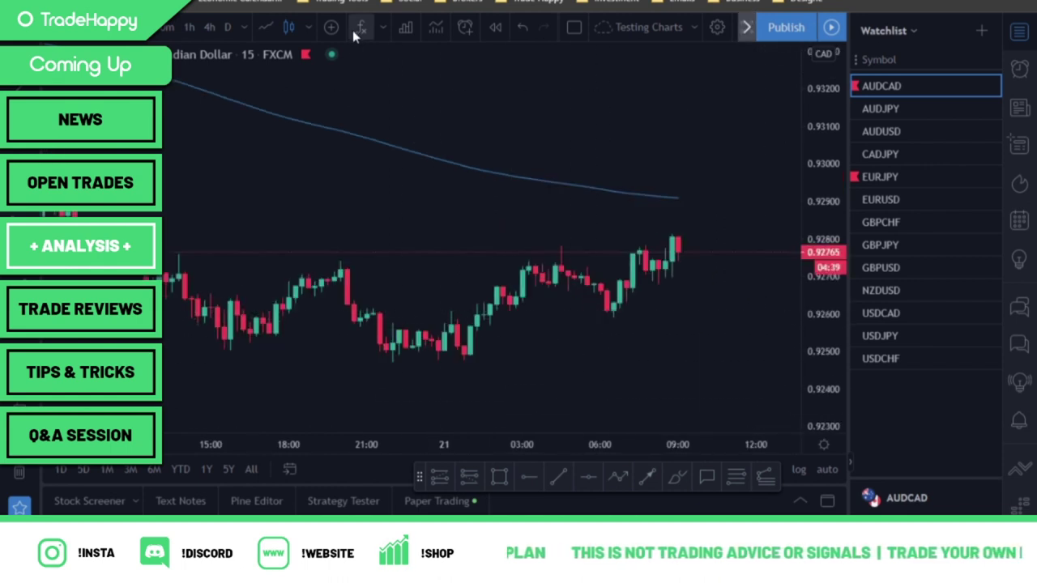
click(354, 28)
scroll(470, 210, down, 1)
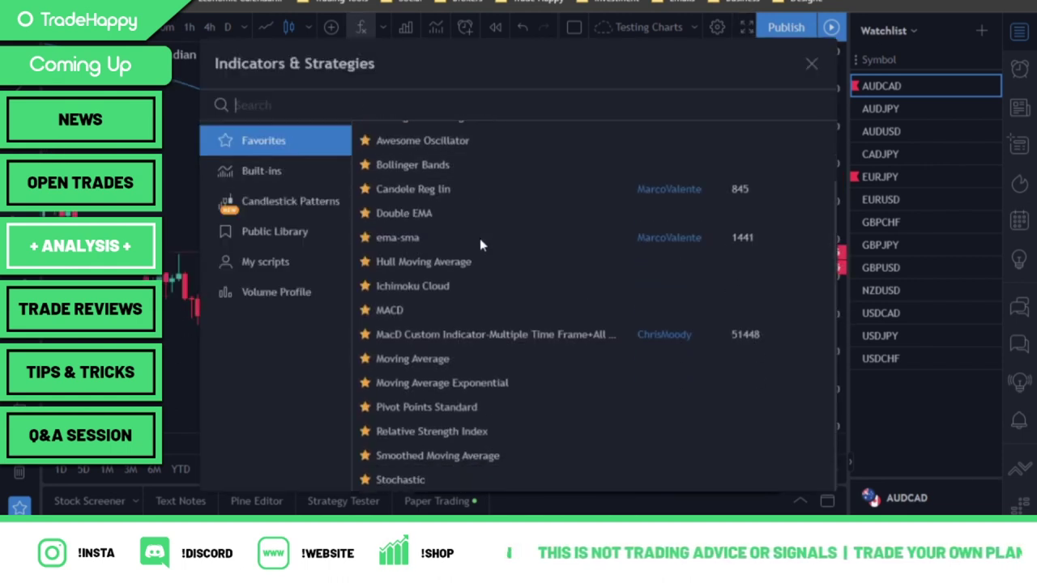
click(424, 308)
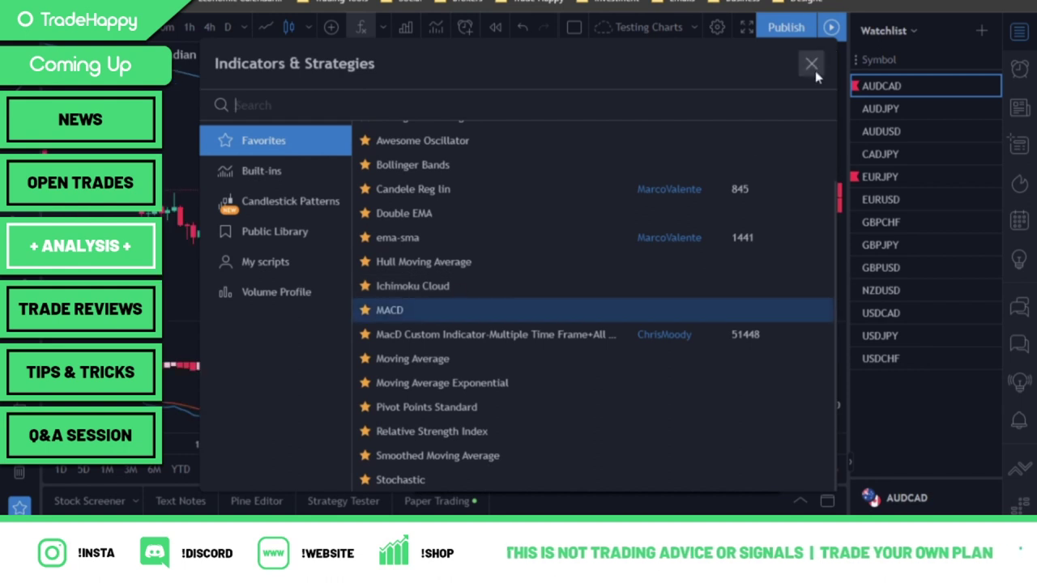
click(811, 63)
Step: Examine the MACD lines and histogram against the recent AUDCAD candles and the moving average around 20 and 21 October
scroll(583, 390, down, 3)
scroll(583, 389, up, 3)
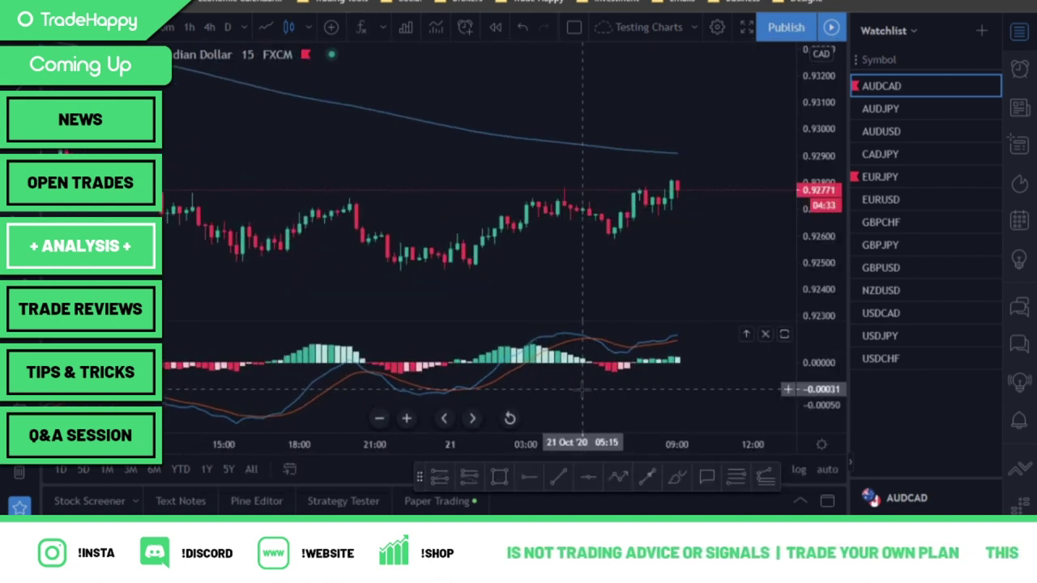
drag(698, 409, 648, 383)
scroll(668, 384, down, 3)
scroll(667, 386, up, 2)
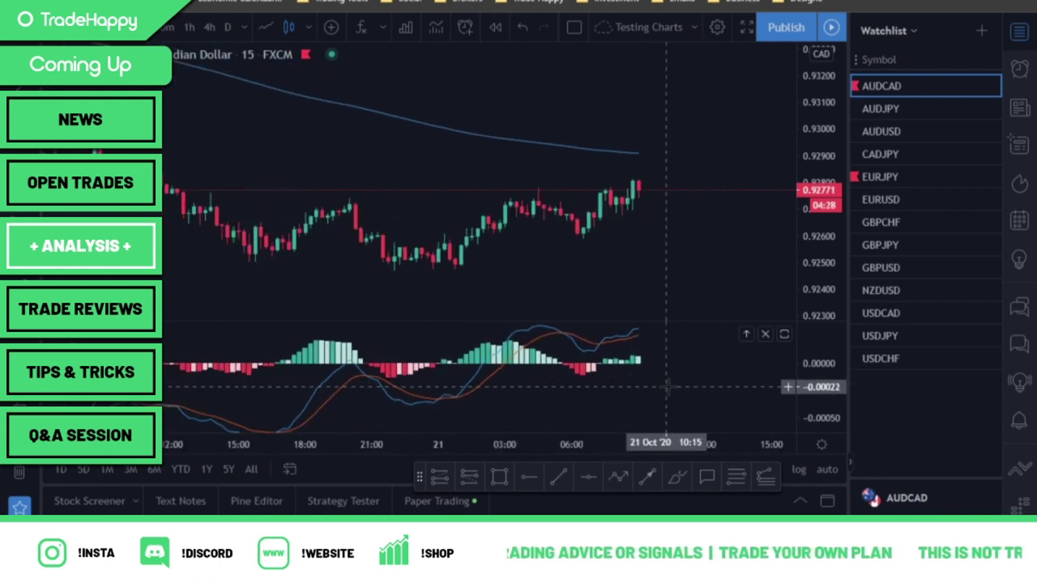
drag(671, 360, 652, 340)
drag(615, 256, 593, 229)
drag(669, 373, 637, 374)
scroll(643, 310, down, 1)
scroll(610, 259, up, 1)
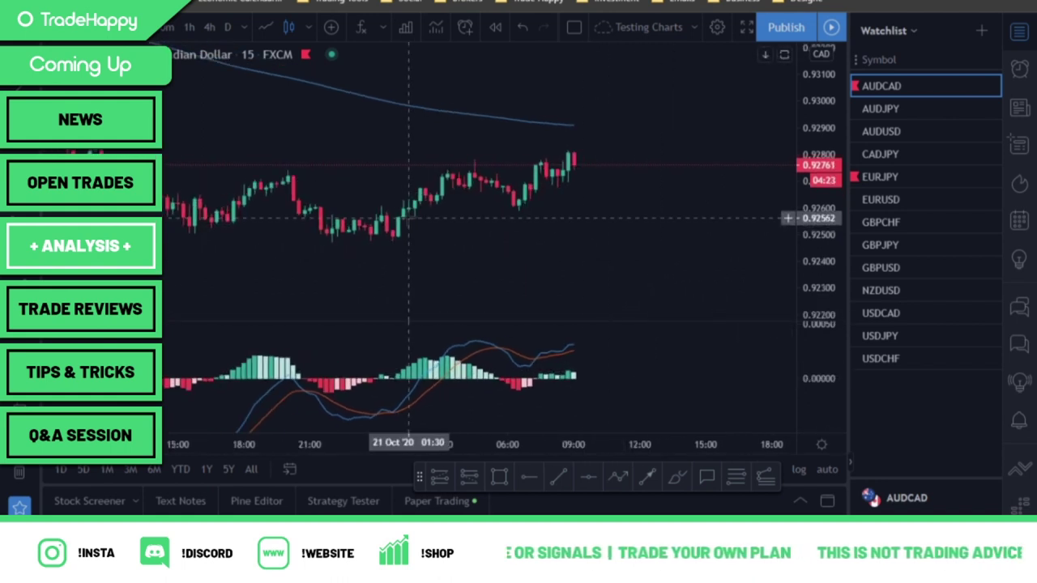
scroll(534, 215, down, 2)
drag(578, 229, 563, 264)
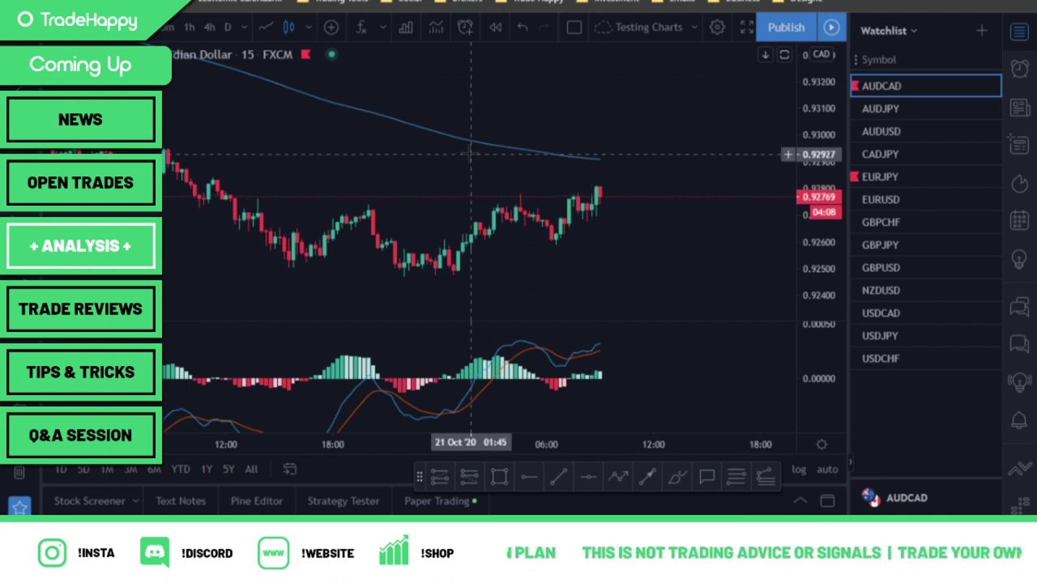
drag(660, 388, 625, 398)
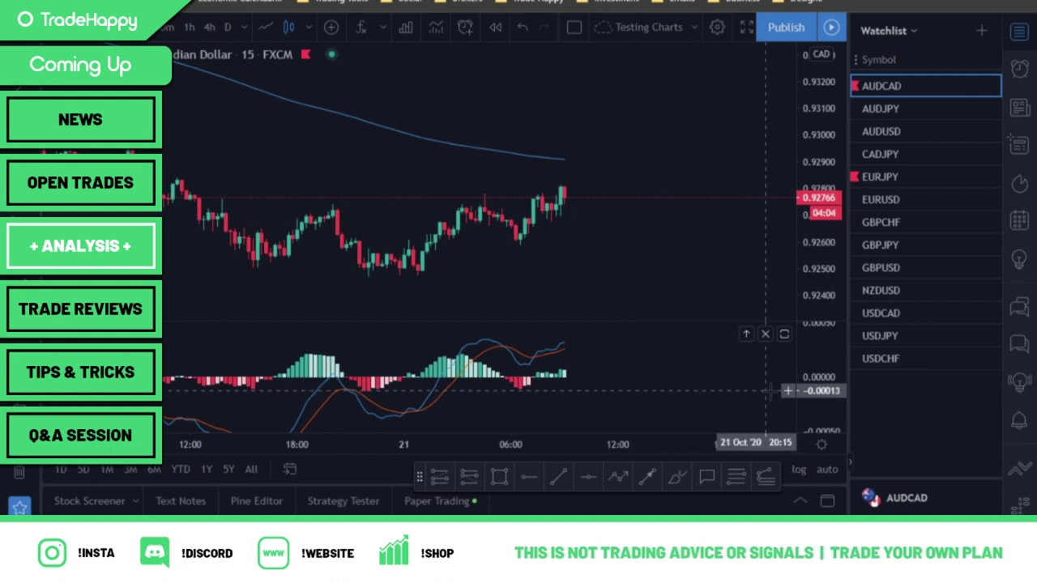
drag(823, 406, 817, 389)
drag(664, 389, 655, 395)
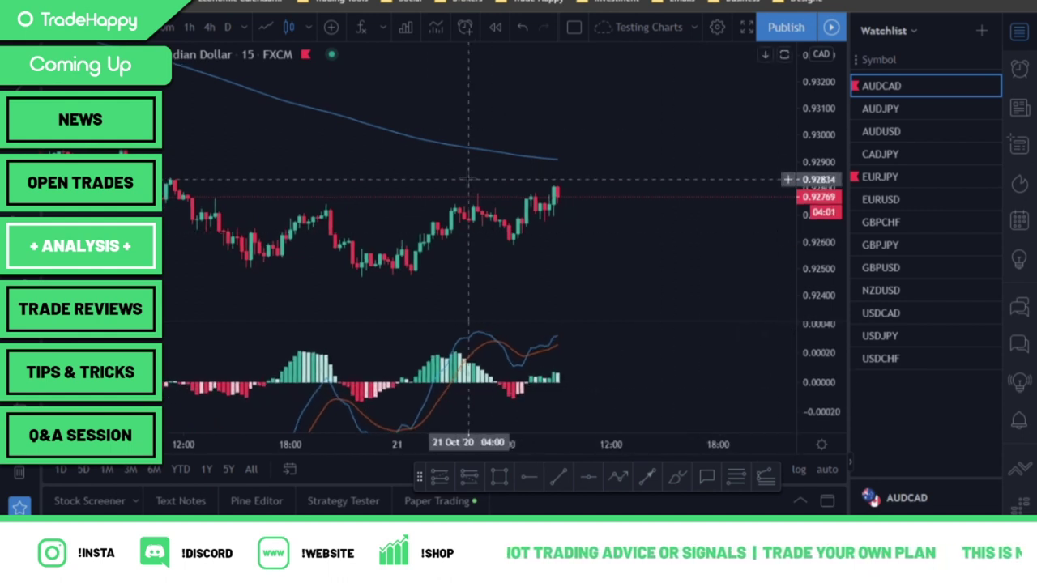
drag(629, 399, 623, 396)
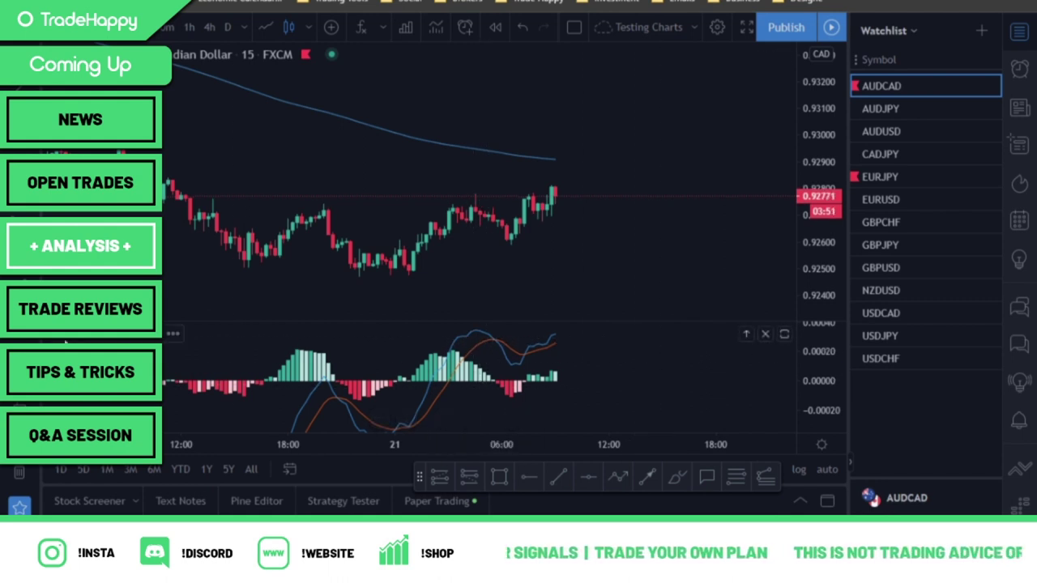
Step: Hide the MACD indicator's histogram, keeping only the MACD and signal lines displayed
click(118, 334)
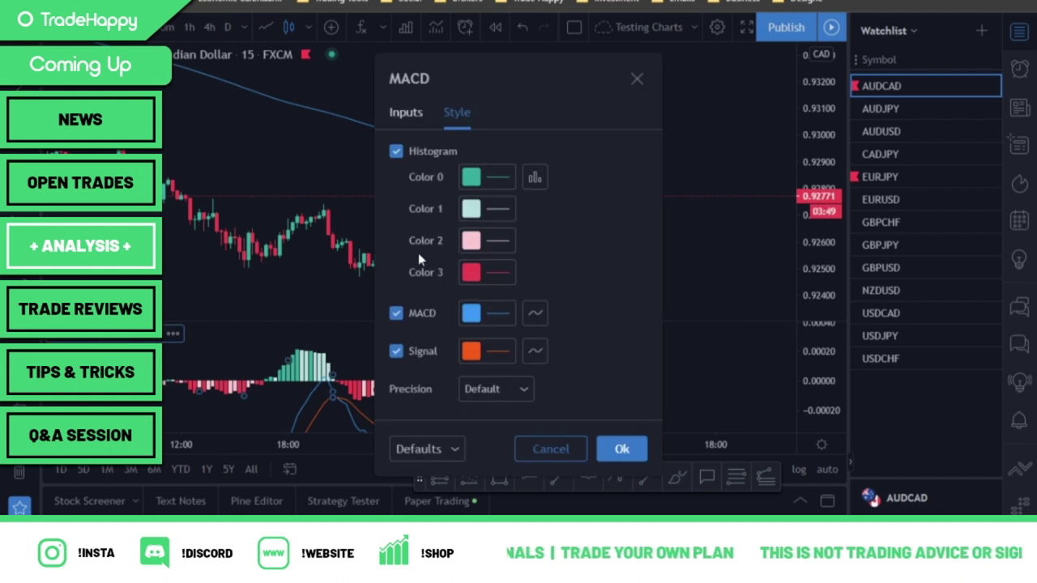
click(395, 151)
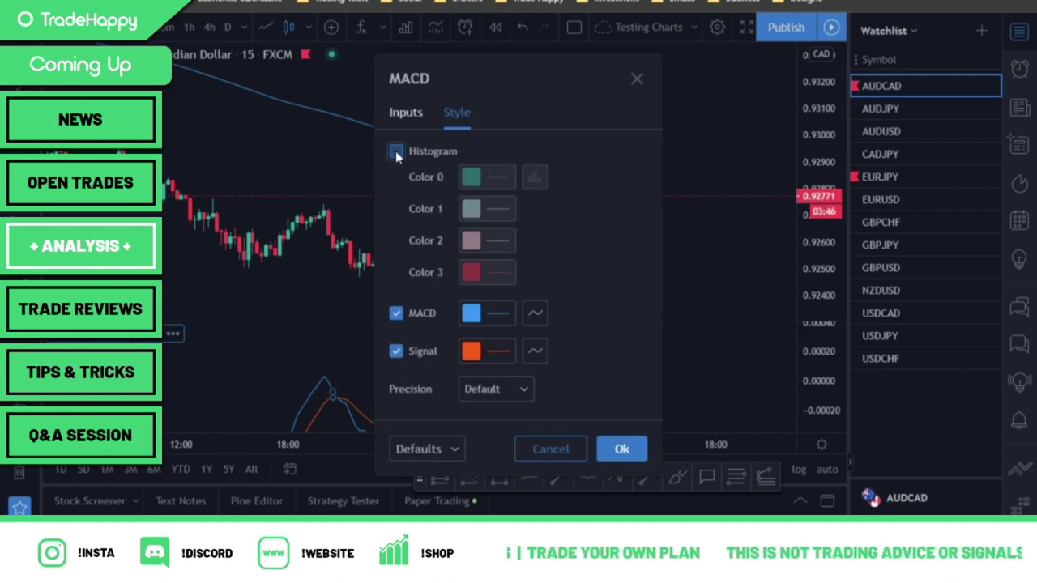
click(621, 449)
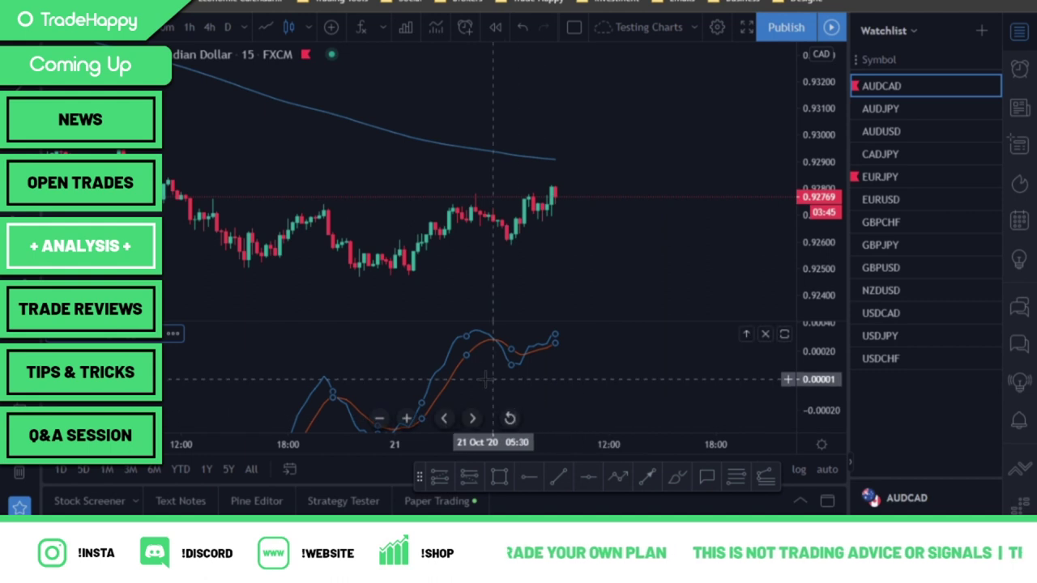
Step: Add a horizontal line to the MACD pane and set its price coordinate to 0
click(589, 476)
click(420, 375)
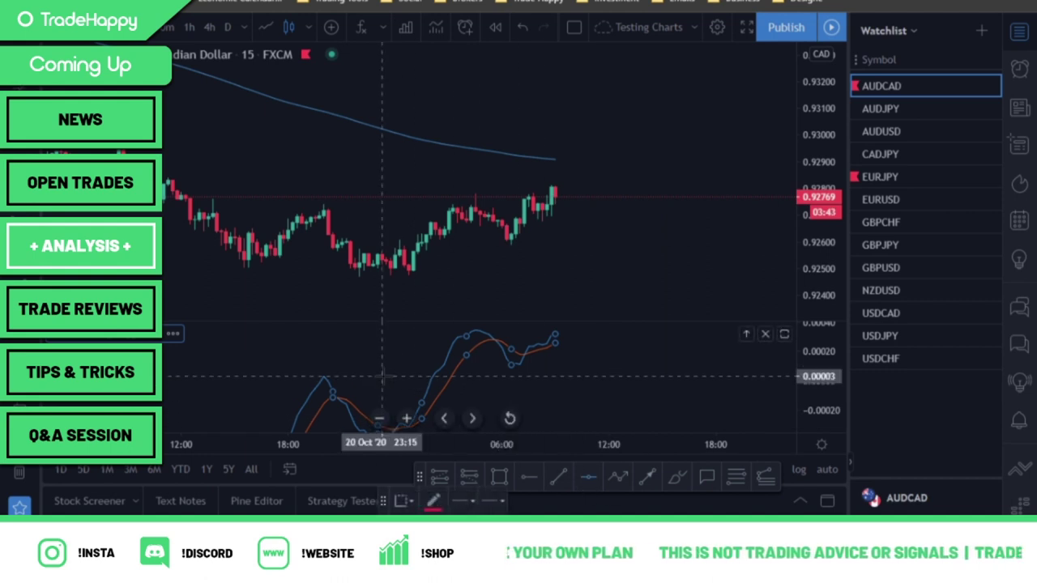
double_click(552, 379)
click(455, 204)
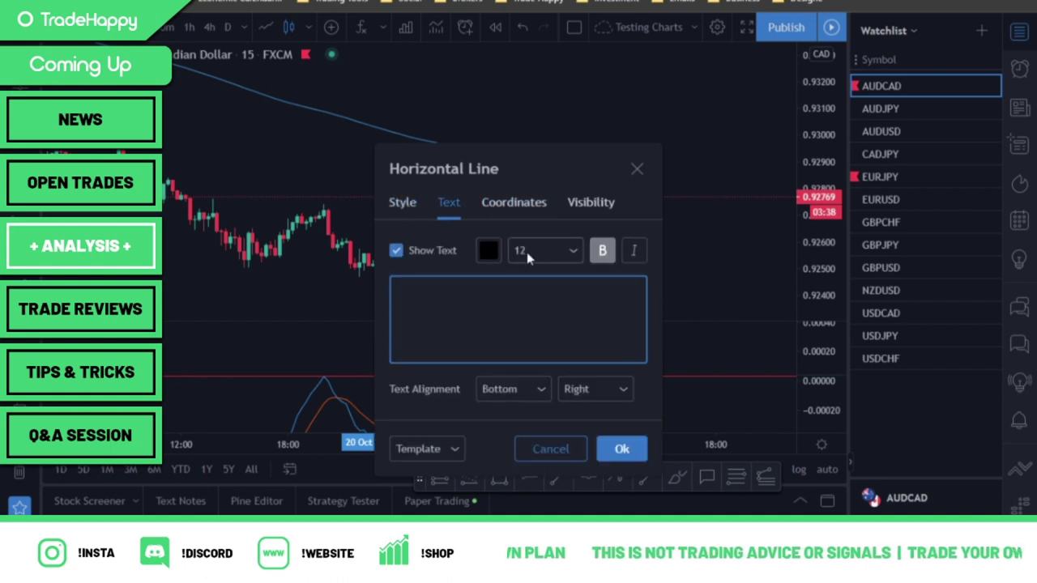
click(518, 208)
key(BackSpace)
text(0)
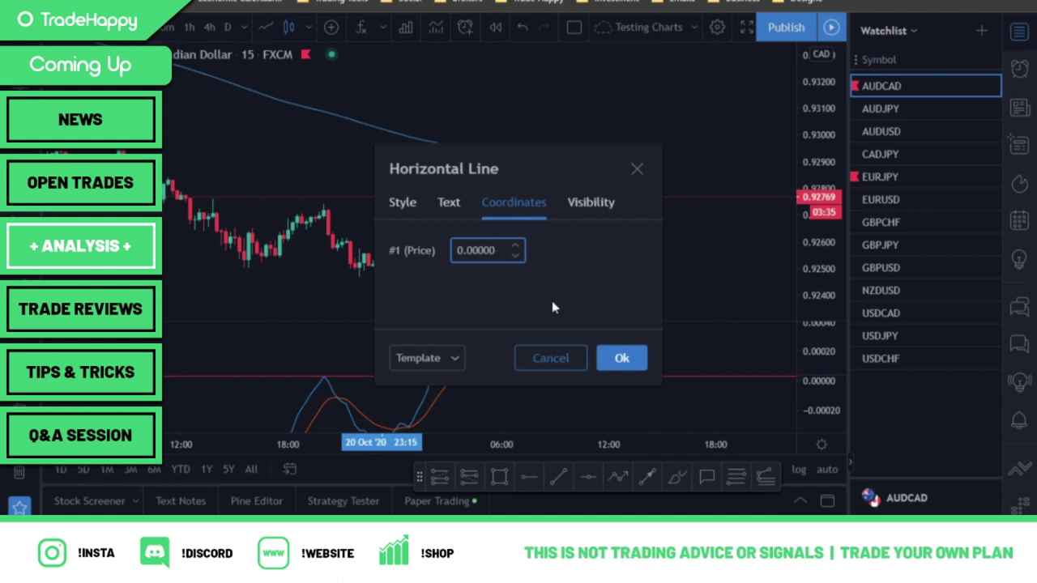
click(622, 358)
click(662, 396)
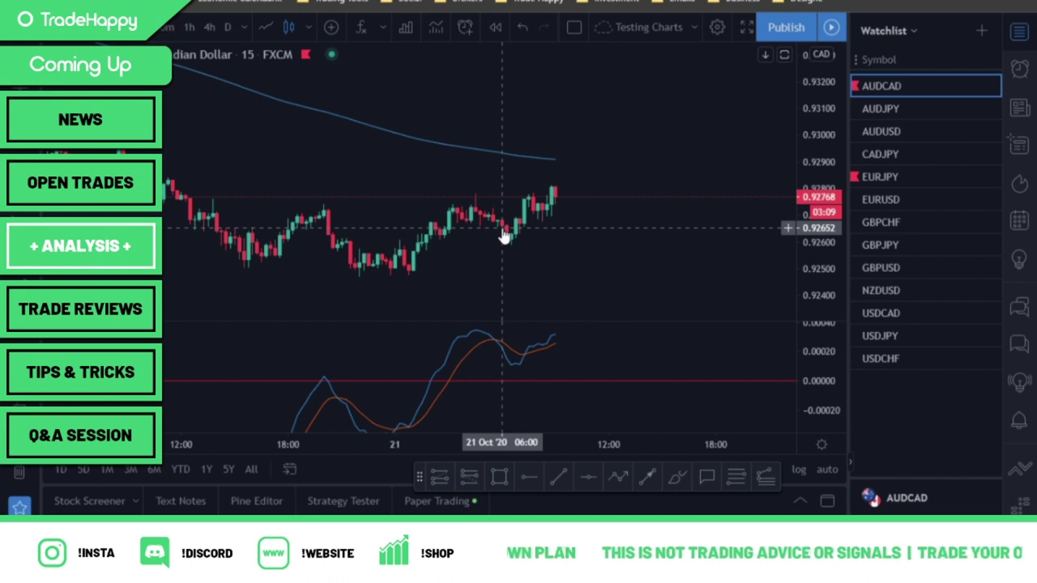
Step: Look through the earlier AUDCAD history for MACD crossovers near the zero line, back to 9 and 12 October
drag(592, 254, 630, 260)
drag(513, 118, 570, 172)
scroll(575, 179, left, 10)
scroll(486, 255, left, 15)
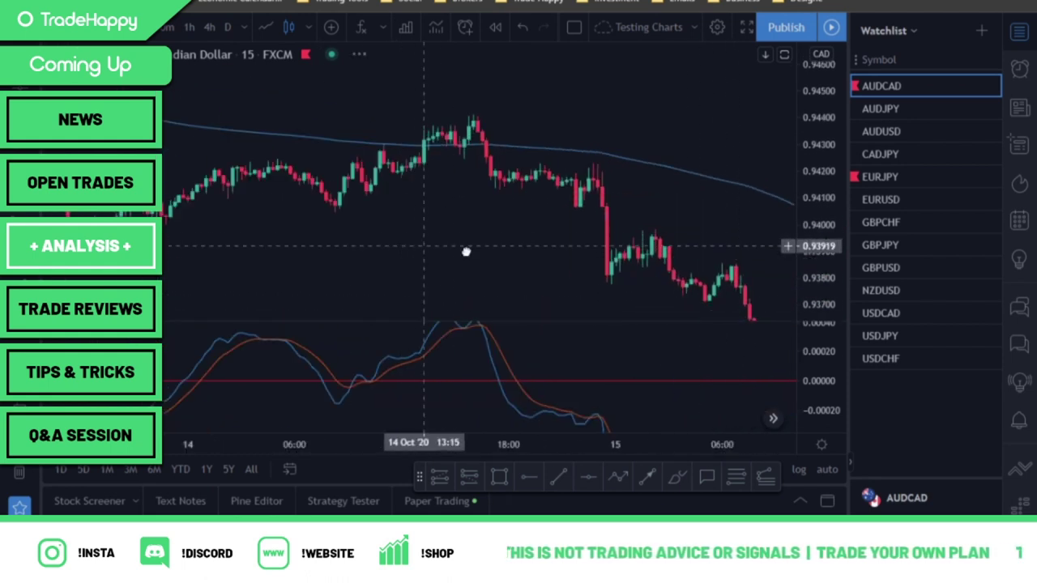
drag(402, 239, 790, 243)
drag(366, 243, 722, 294)
scroll(721, 294, down, 6)
drag(528, 212, 572, 228)
scroll(616, 259, up, 4)
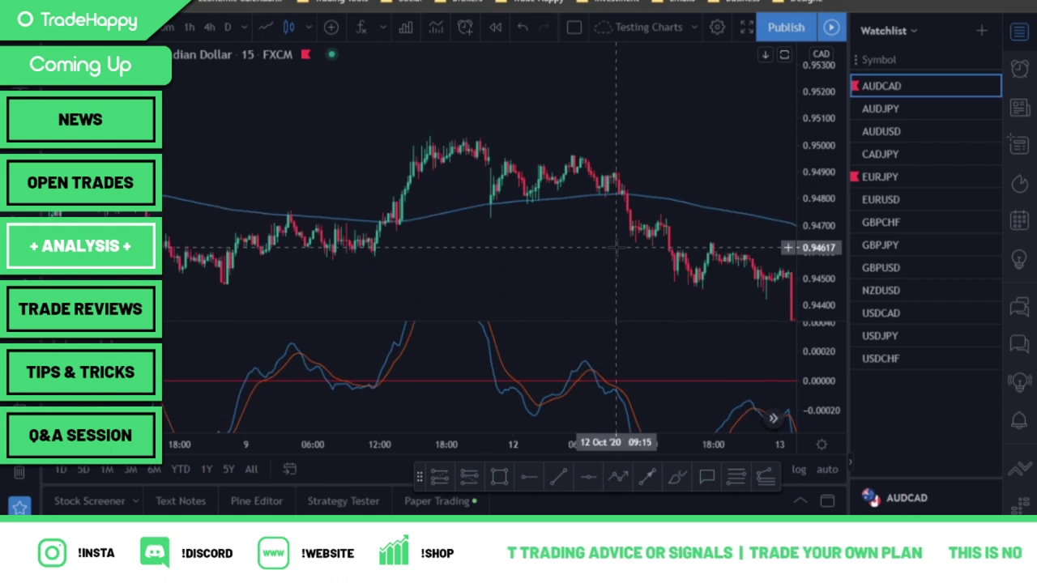
scroll(539, 266, up, 5)
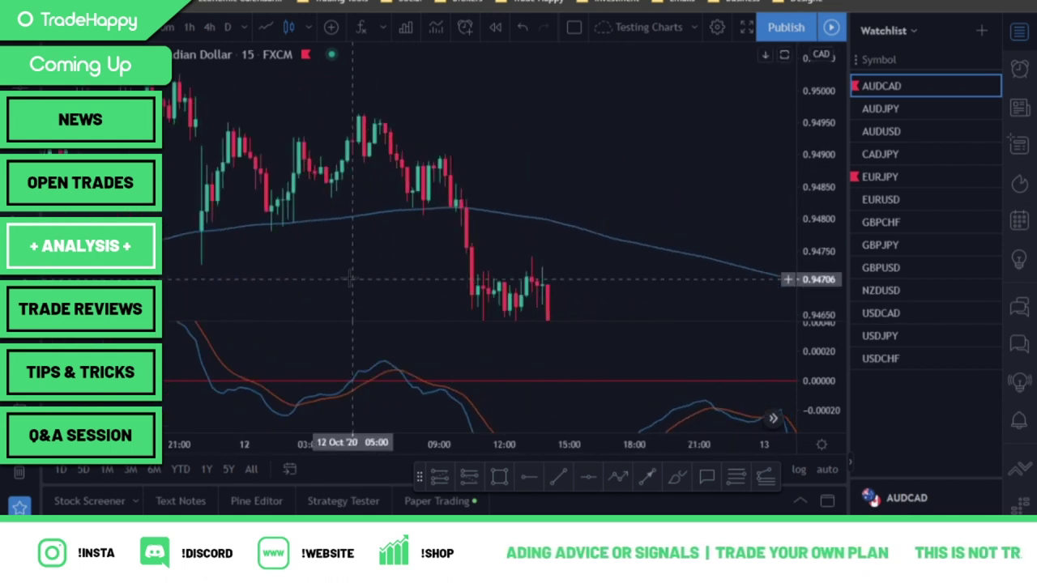
drag(369, 281, 597, 292)
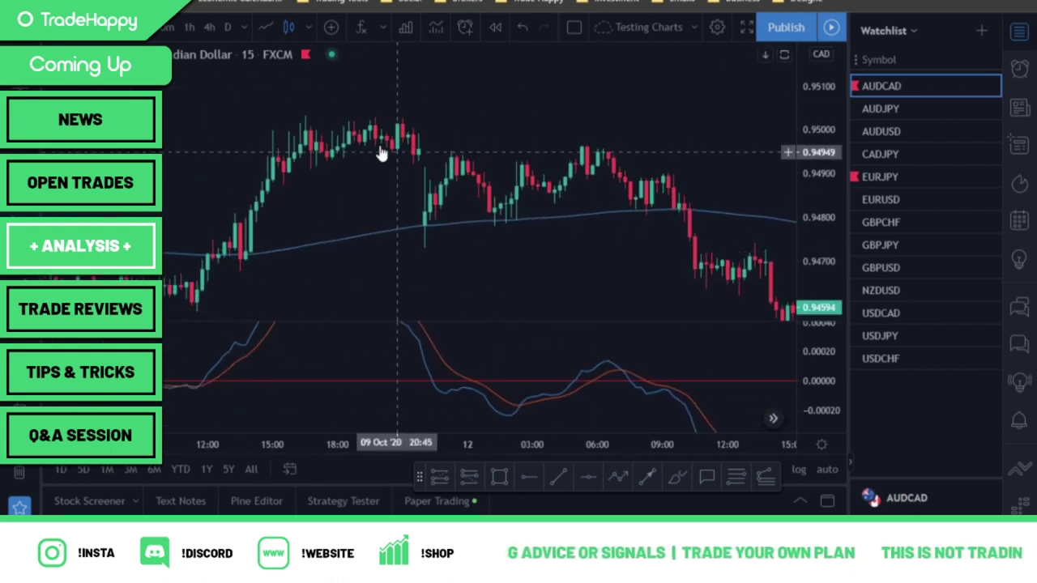
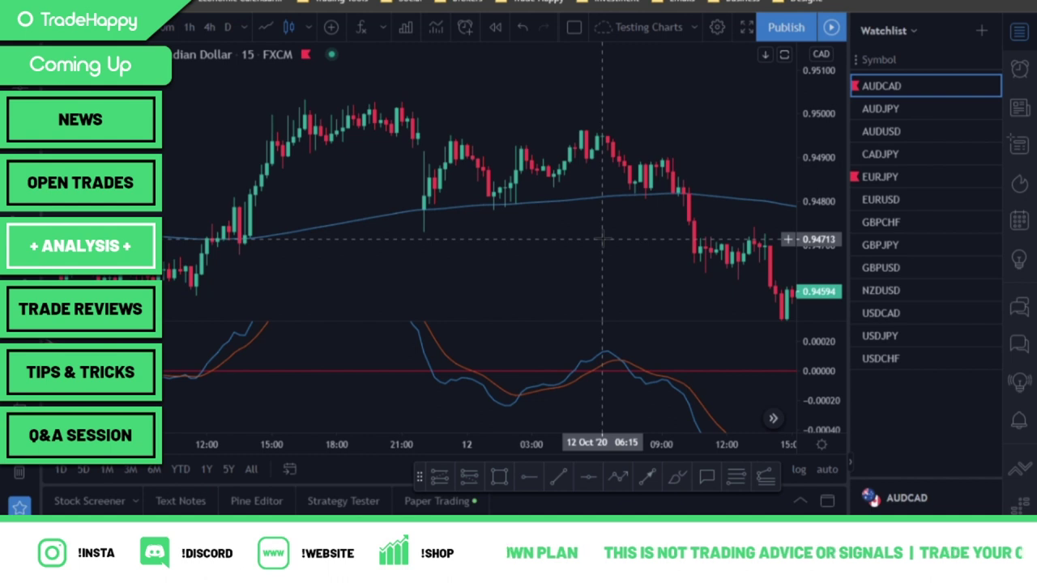
Step: Inspect the 12 October MACD crossovers around the zero line closely against the candles and the moving average
scroll(602, 239, up, 2)
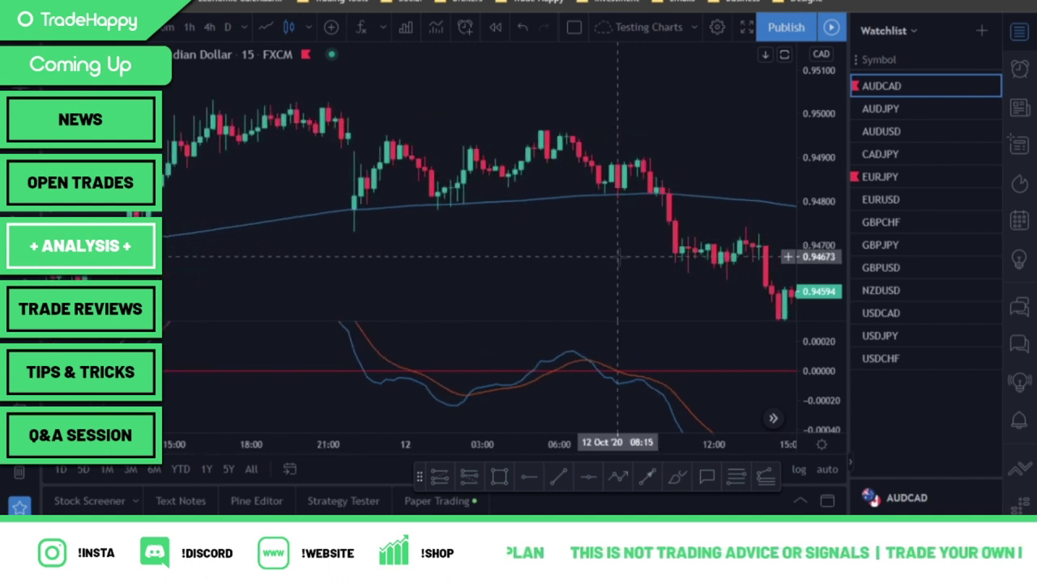
drag(822, 302, 821, 208)
scroll(606, 303, up, 3)
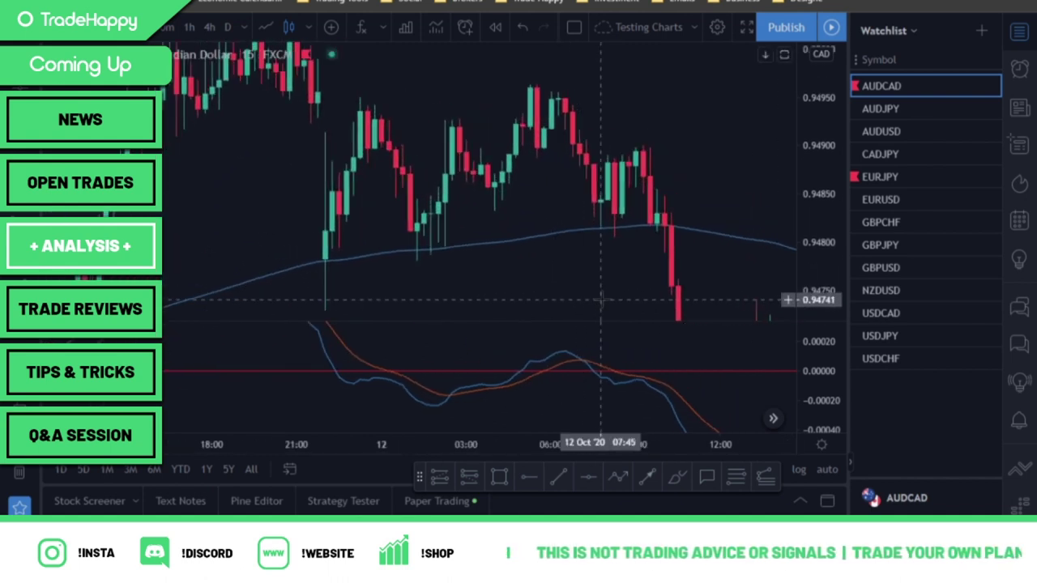
drag(468, 252, 805, 274)
drag(618, 254, 661, 232)
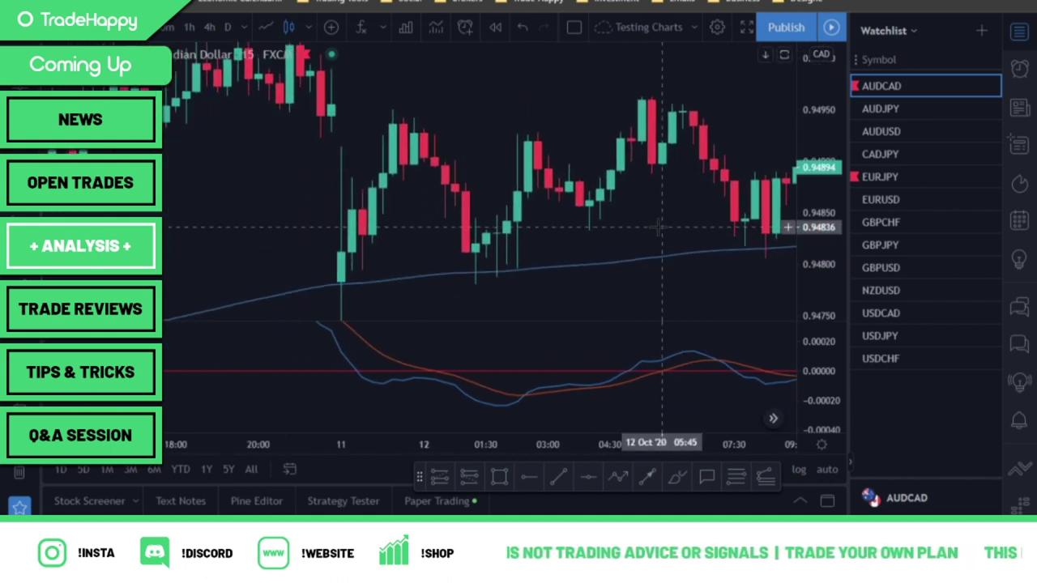
scroll(652, 236, up, 1)
scroll(394, 257, down, 5)
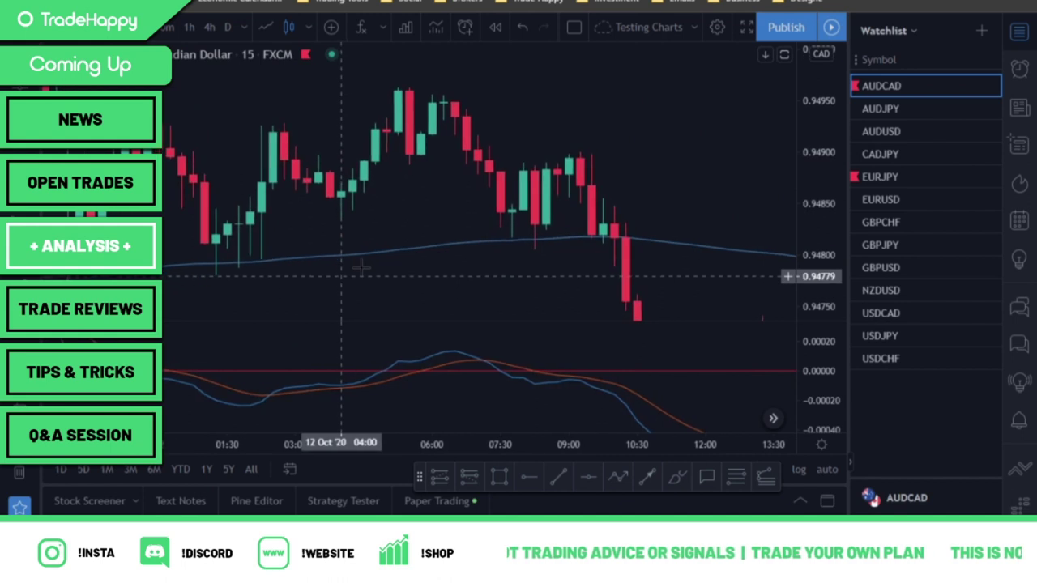
Step: Examine the 7 October price peak below the moving average together with its MACD crossover above the zero line
drag(394, 258, 638, 194)
drag(649, 258, 808, 264)
drag(482, 258, 806, 318)
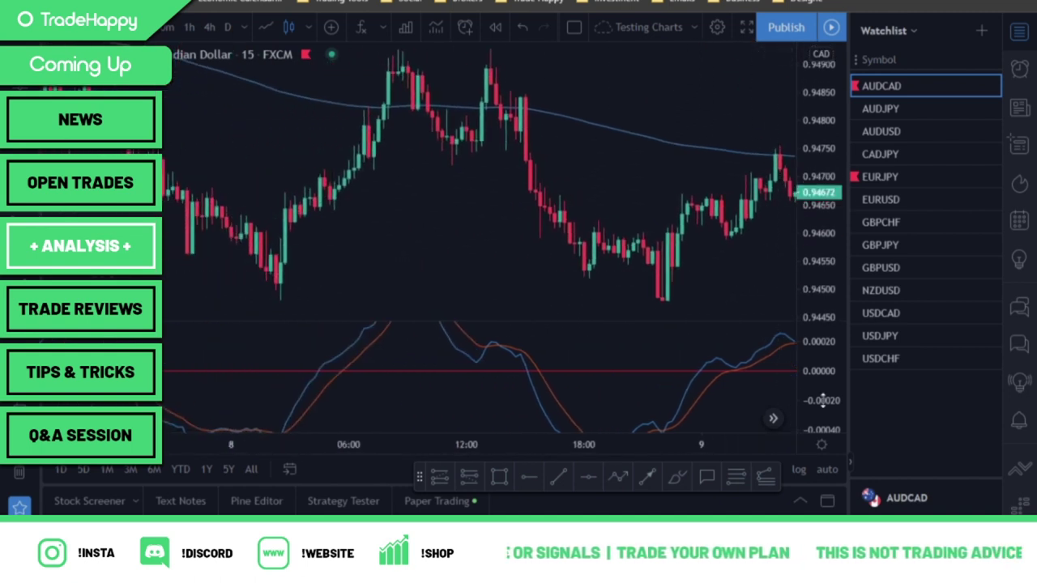
drag(822, 399, 826, 424)
drag(405, 258, 817, 260)
drag(361, 244, 408, 296)
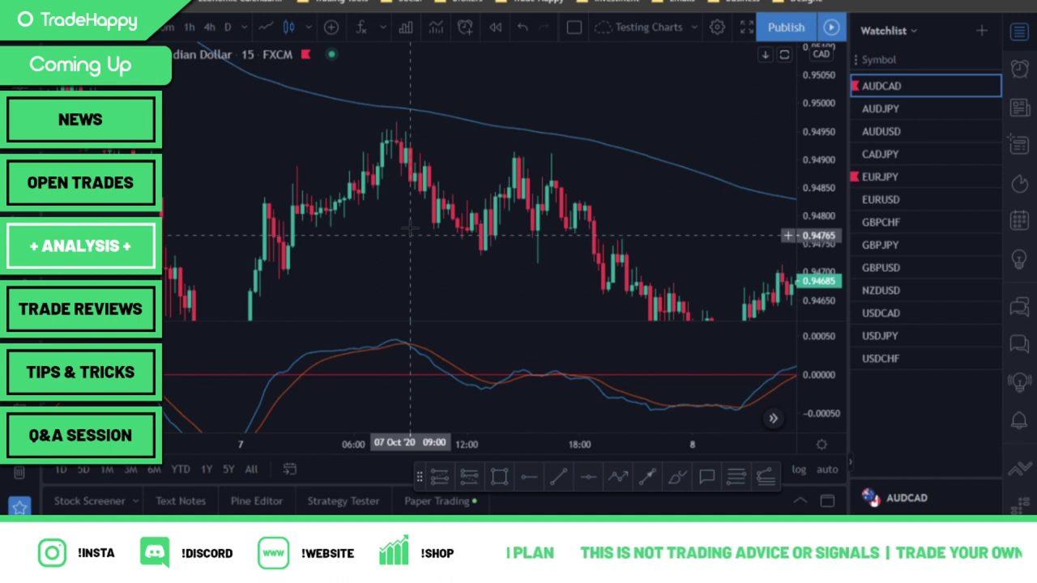
drag(407, 216, 418, 215)
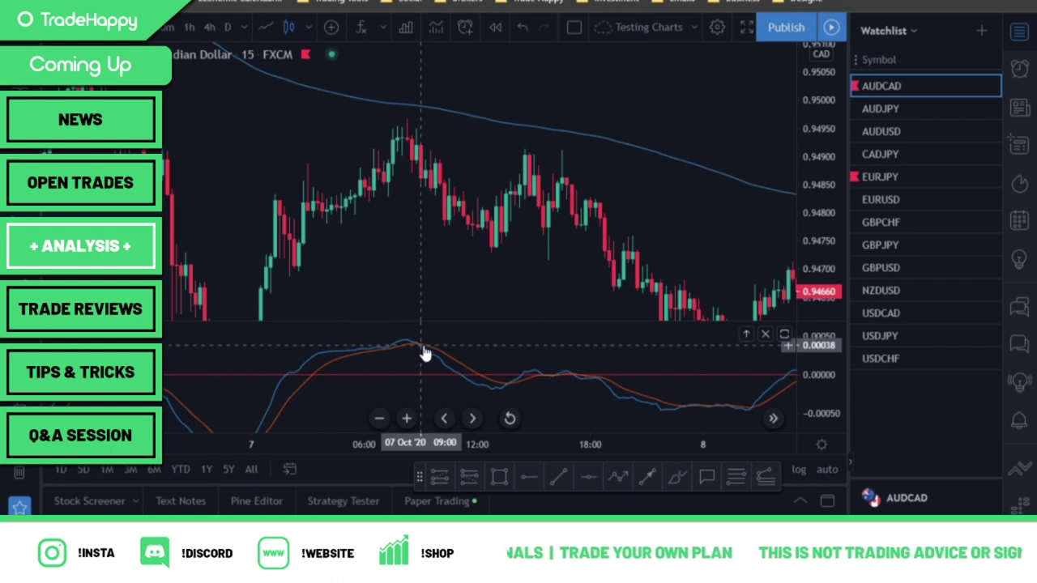
Step: Enlarge the MACD pane to compare the 7 October crossovers with the candles, and shrink it again in favour of the price chart
scroll(423, 348, up, 1)
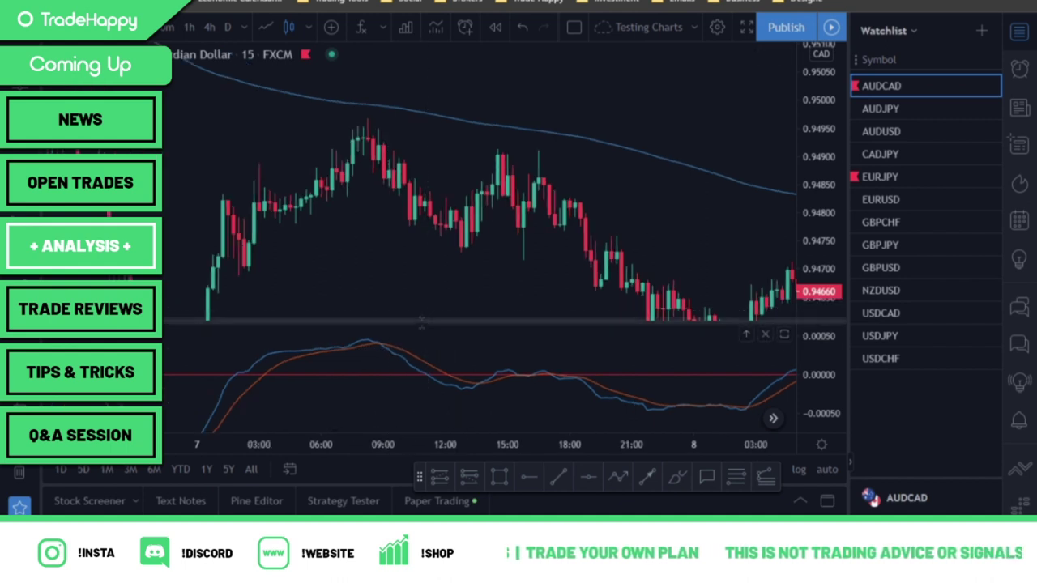
drag(421, 322, 421, 253)
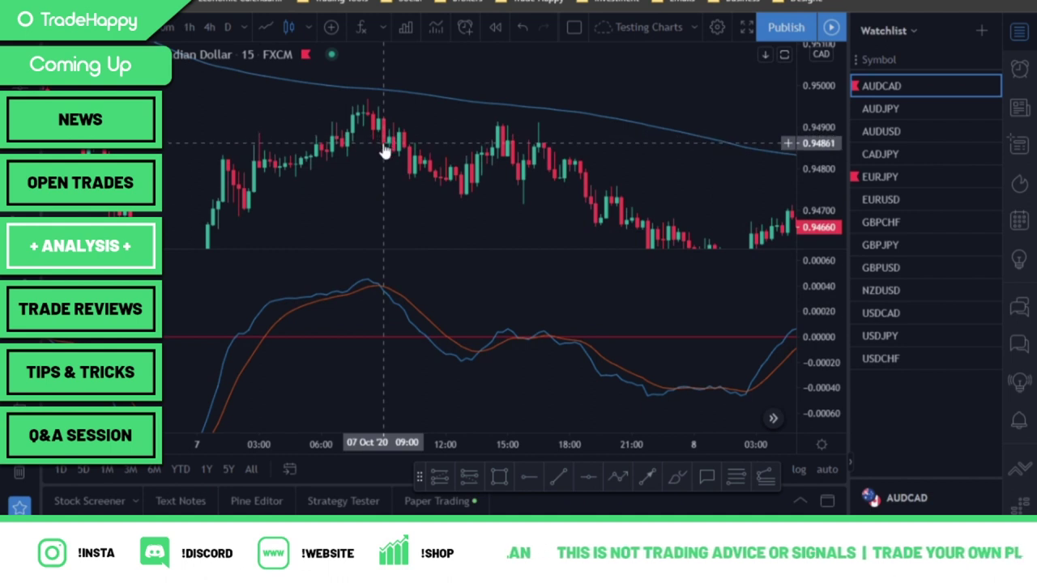
drag(390, 153, 534, 248)
scroll(535, 247, up, 2)
drag(556, 151, 558, 69)
drag(802, 219, 799, 163)
drag(592, 141, 570, 136)
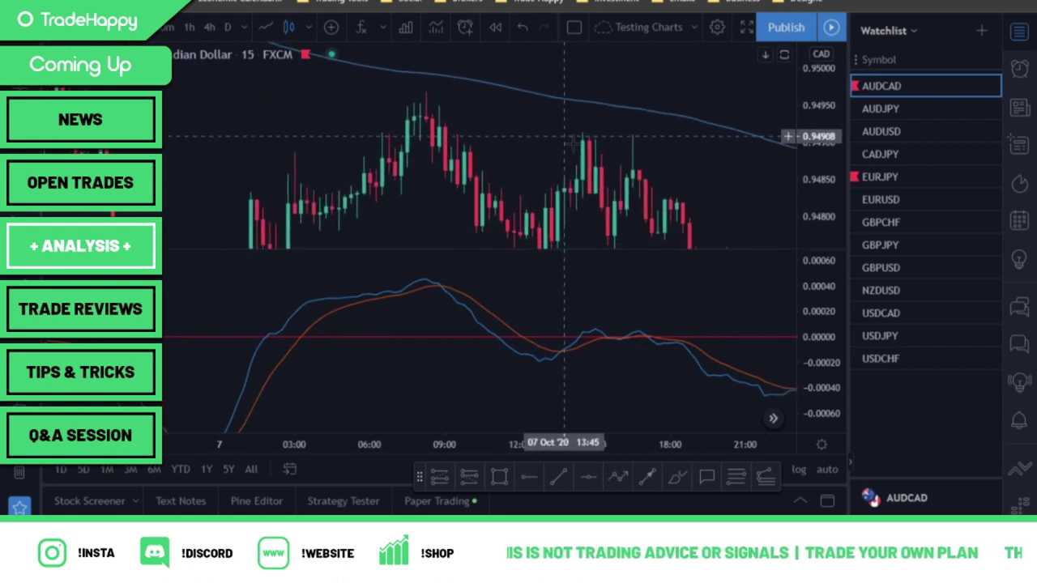
drag(591, 253, 590, 361)
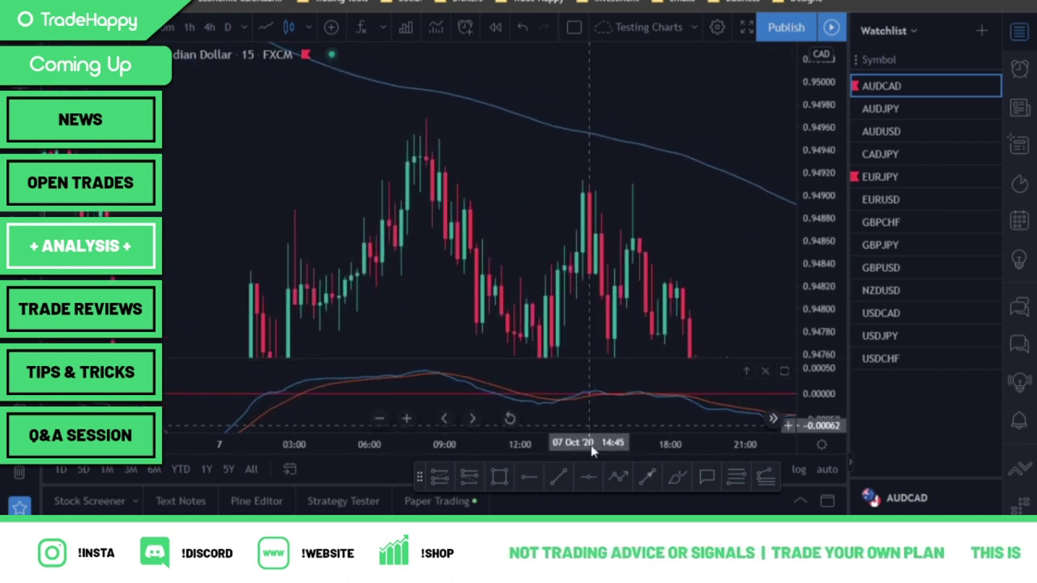
Step: Place a short position at the 7 October 09:00 candle with entry at 0.94861 and the stop at 0.94950
click(470, 479)
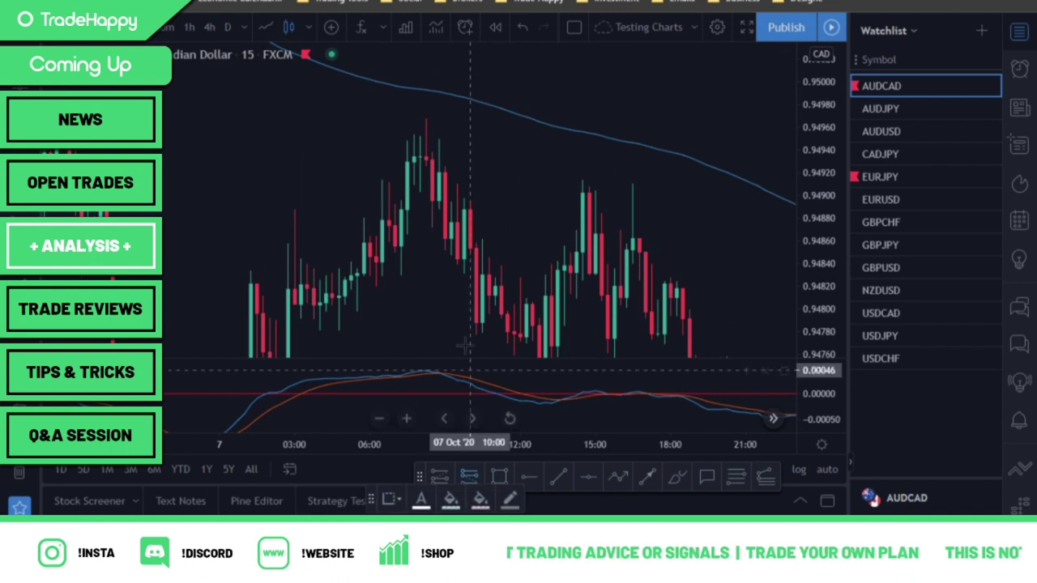
click(445, 240)
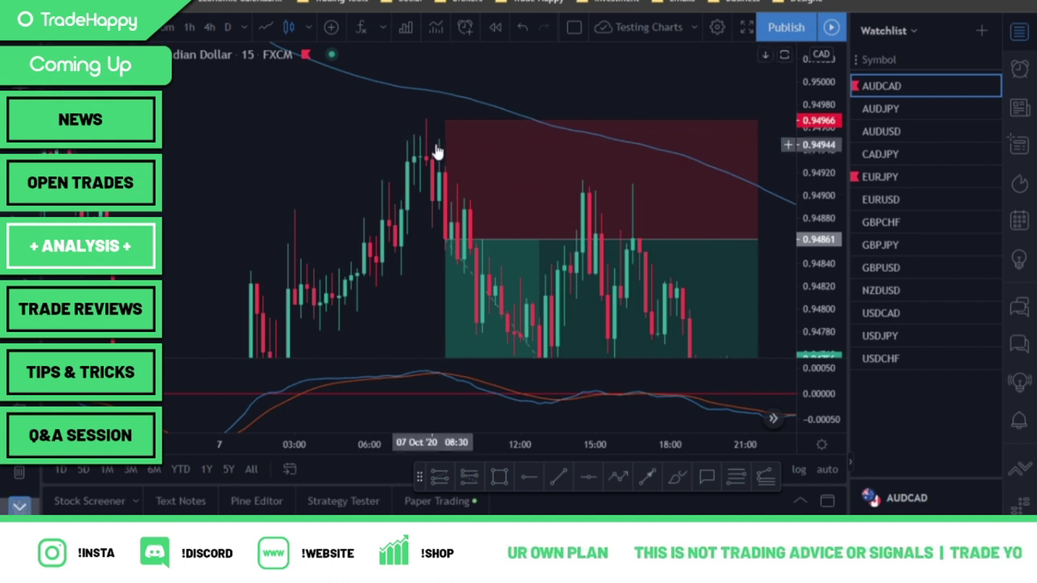
click(444, 120)
drag(444, 120, 435, 138)
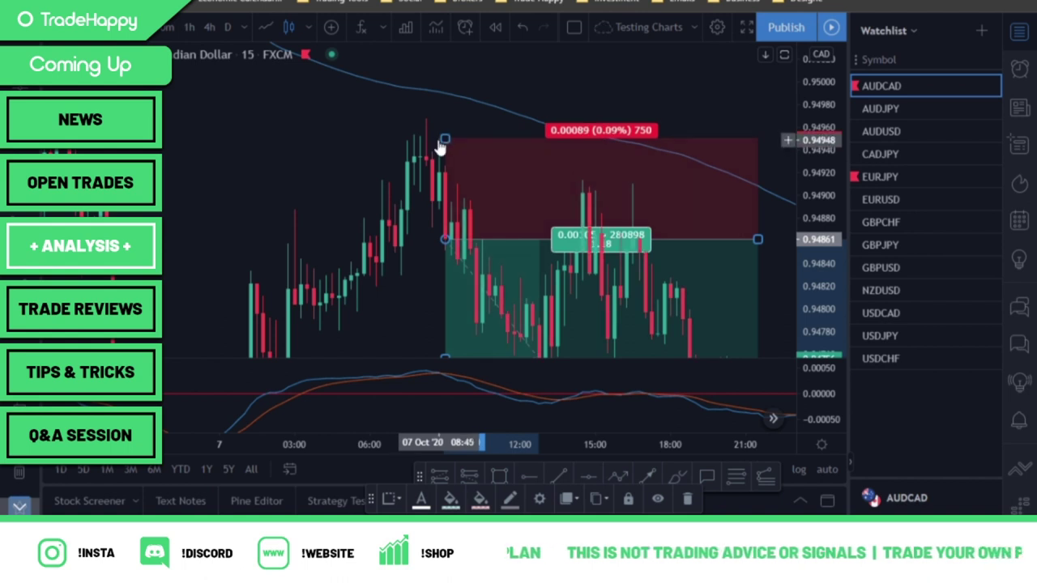
drag(743, 136, 598, 79)
scroll(788, 258, down, 2)
drag(803, 258, 802, 279)
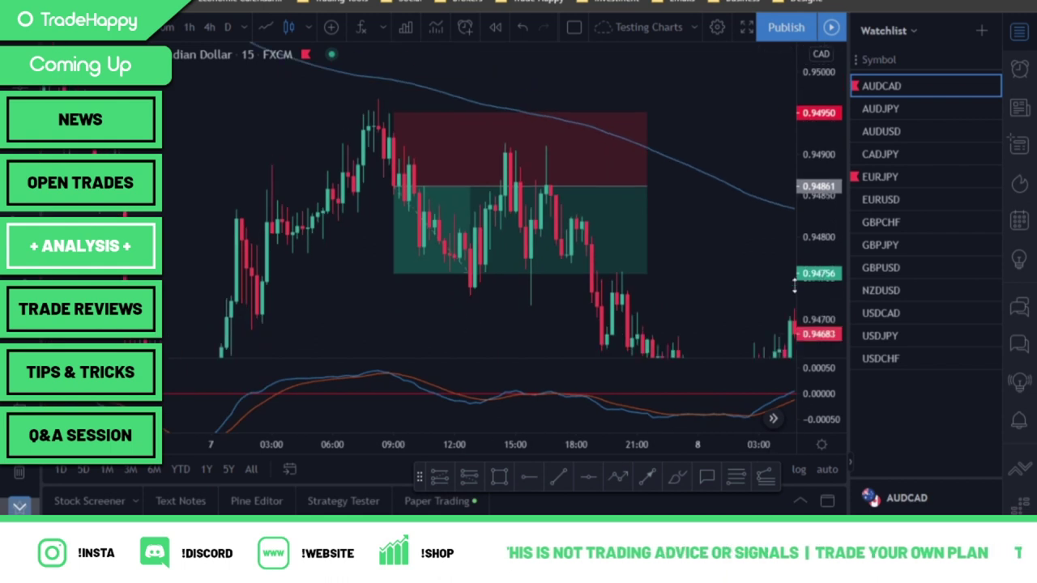
Step: Set the short position's target to 0.94772 for a ratio of 1 and shorten its time span to end at about 11:45
click(542, 199)
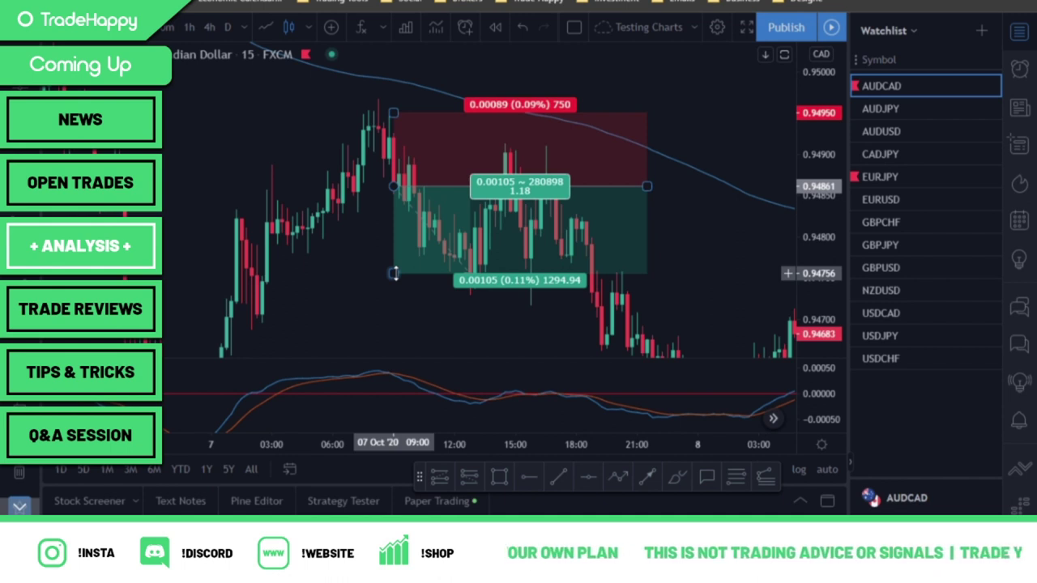
mouse_move(393, 273)
mouse_down()
mouse_move(398, 284)
mouse_move(397, 251)
mouse_move(398, 260)
mouse_up()
drag(647, 186, 446, 202)
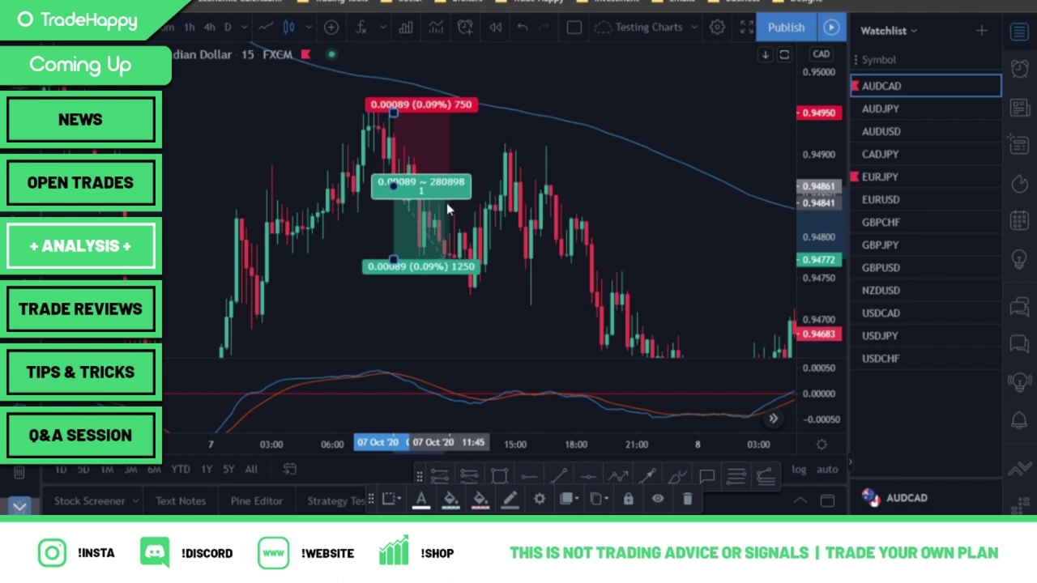
click(357, 284)
drag(368, 301, 401, 300)
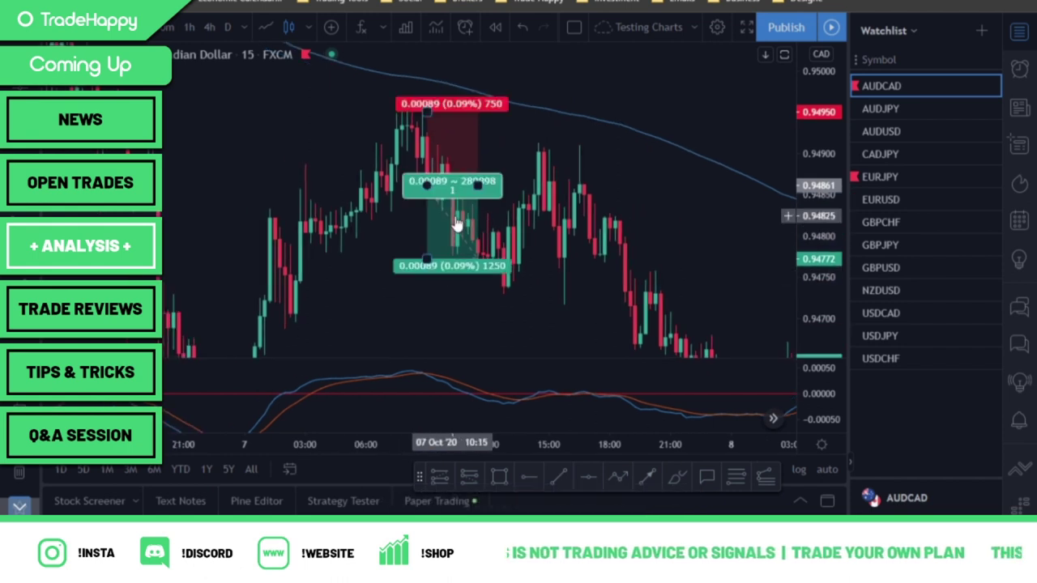
Step: Lower the short position's target in stages to 0.94691 and stretch its time span across the later 7 October candles
click(425, 259)
drag(425, 260, 420, 300)
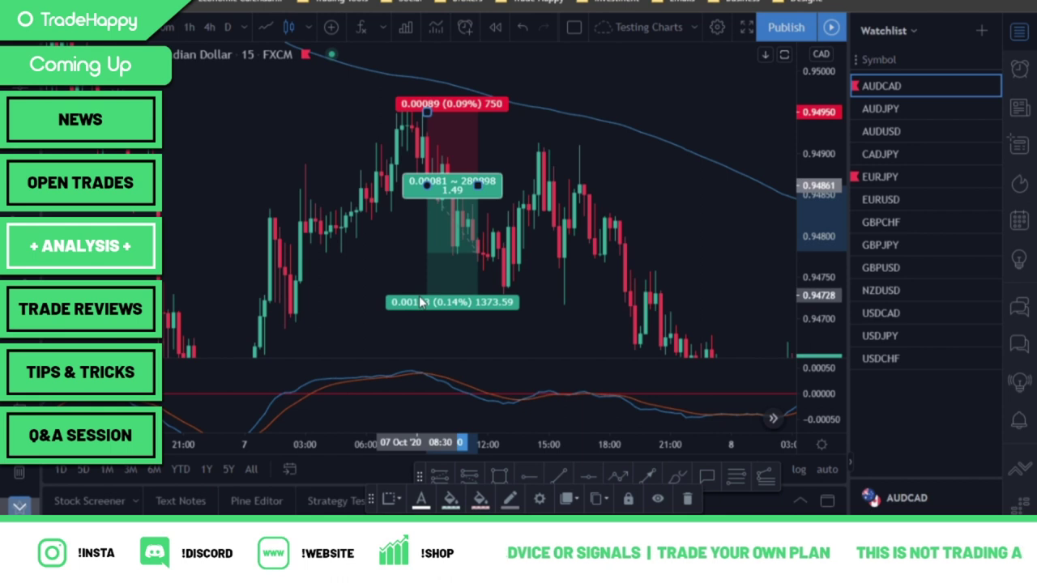
drag(478, 186, 591, 187)
drag(746, 273, 642, 197)
drag(341, 236, 339, 267)
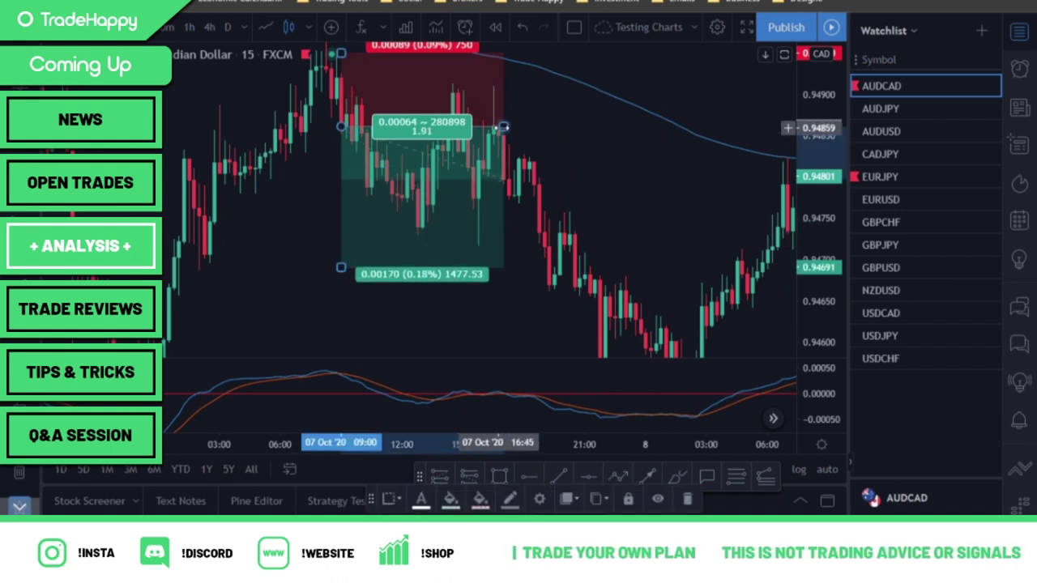
drag(503, 126, 615, 127)
Step: Set the short position's target to 0.94722 and shorten its time span to end at about 14:30 on 7 October
drag(340, 266, 341, 241)
drag(615, 126, 452, 128)
scroll(684, 181, down, 2)
drag(684, 179, 664, 222)
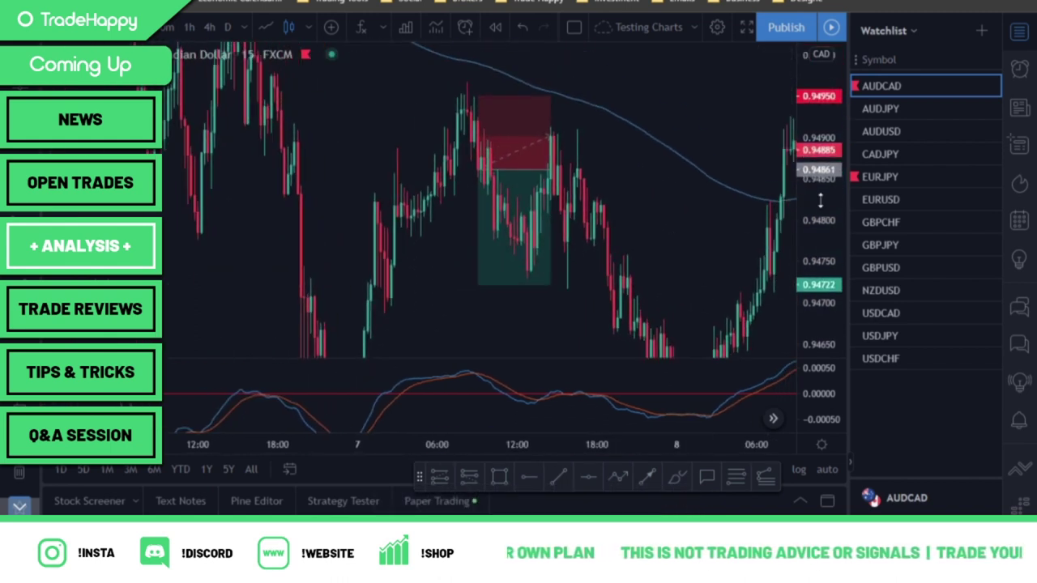
drag(819, 202, 811, 289)
drag(652, 225, 607, 194)
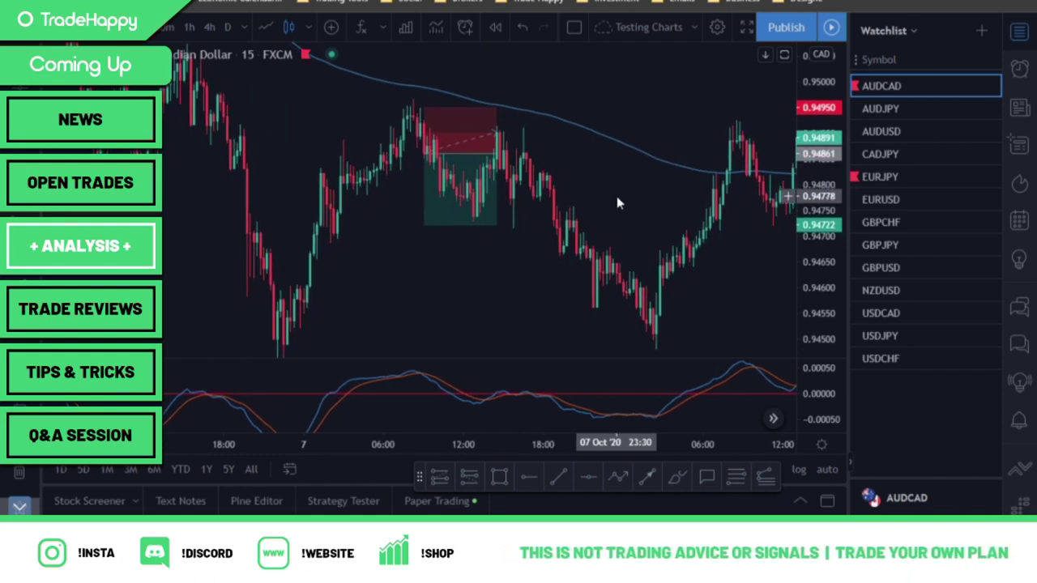
Step: Look through the AUDCAD history from 7 October up to the latest 21 October candles for further MACD crossovers near the moving average
scroll(616, 200, down, 1)
drag(509, 278, 719, 291)
drag(395, 226, 607, 326)
drag(545, 225, 604, 381)
drag(639, 331, 229, 164)
drag(552, 298, 331, 217)
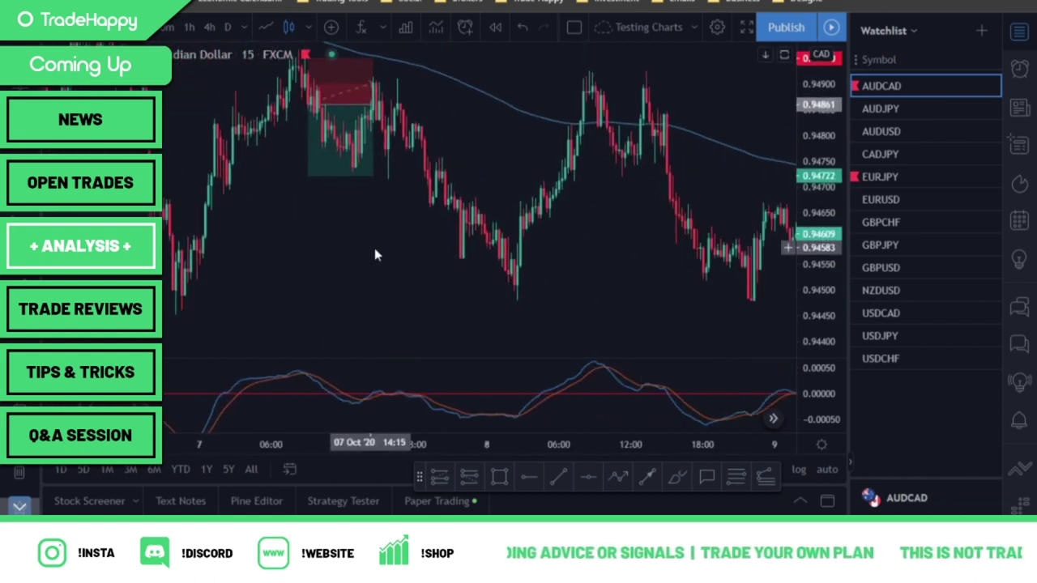
drag(523, 272, 187, 257)
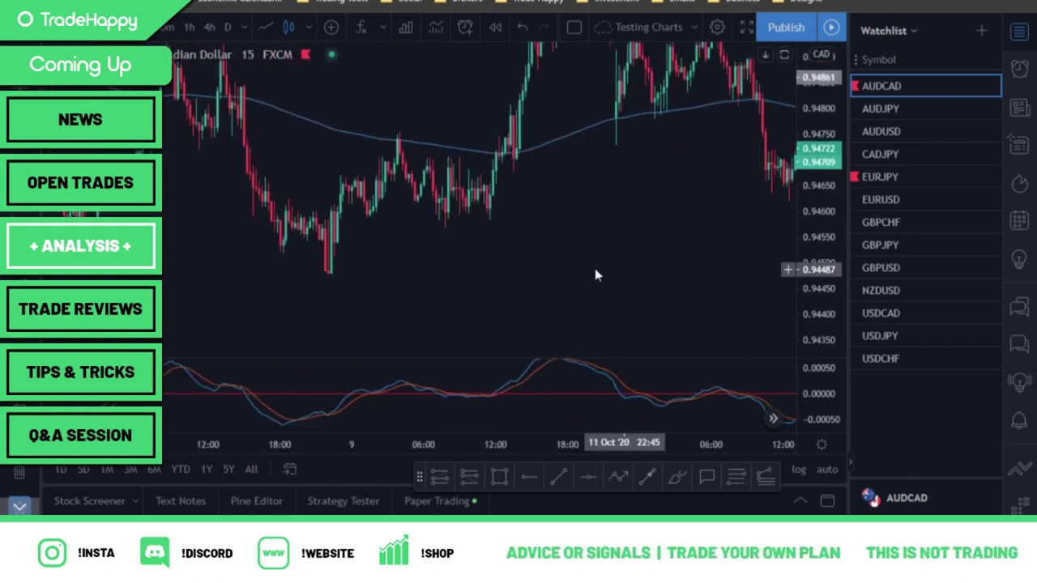
drag(594, 268, 470, 260)
scroll(469, 254, down, 3)
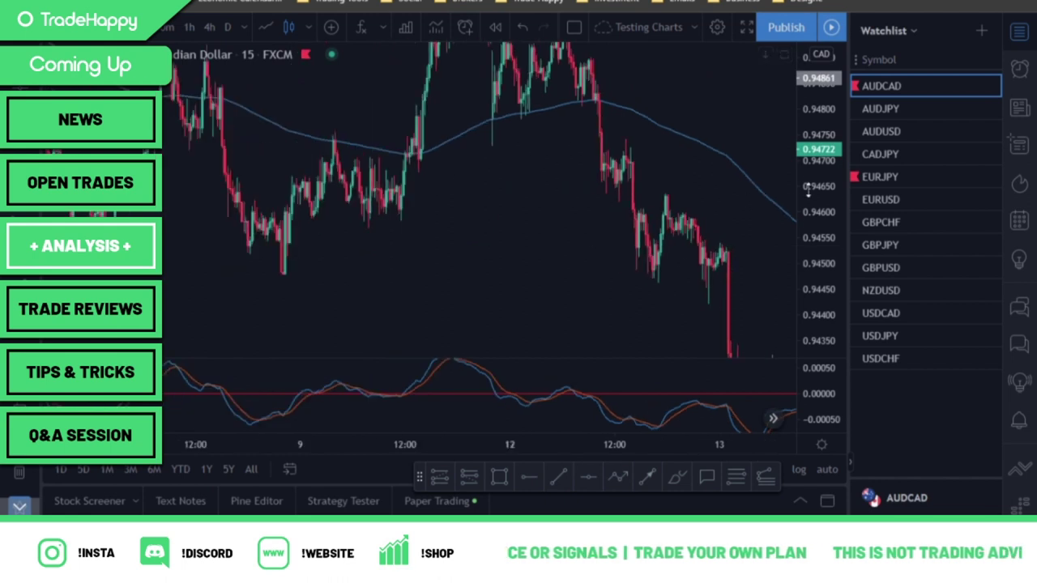
drag(808, 189, 808, 298)
drag(706, 290, 276, 225)
drag(664, 294, 203, 116)
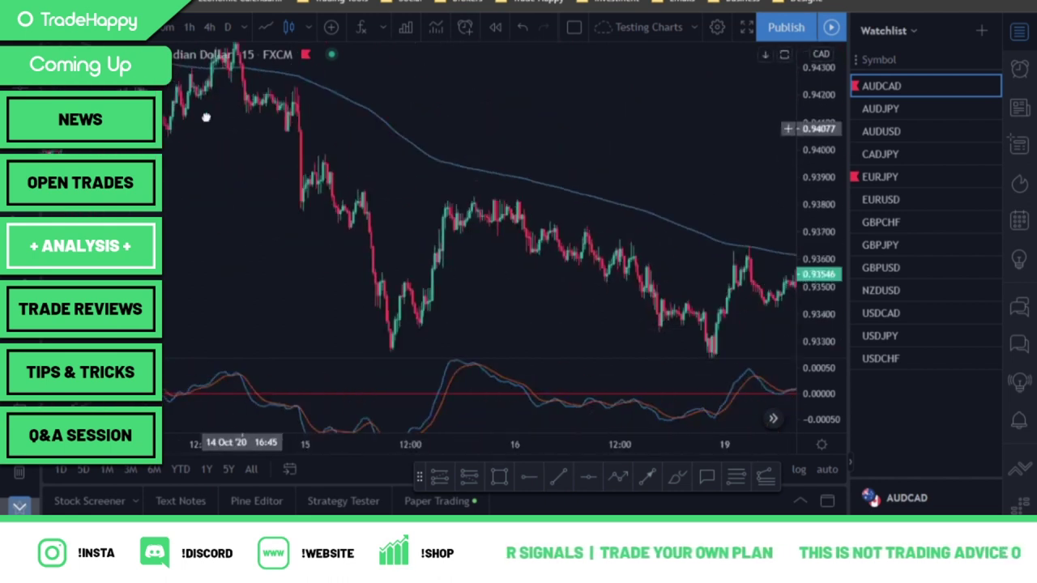
drag(574, 279, 61, 251)
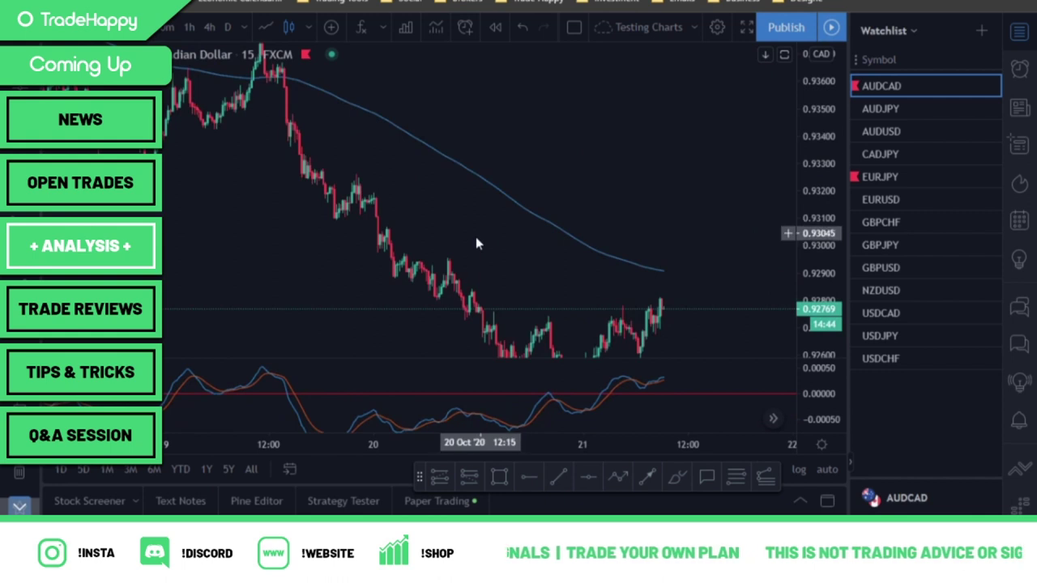
Step: Examine the 19 October price peaks at the moving average together with their MACD crossovers above the zero line
drag(217, 220, 475, 273)
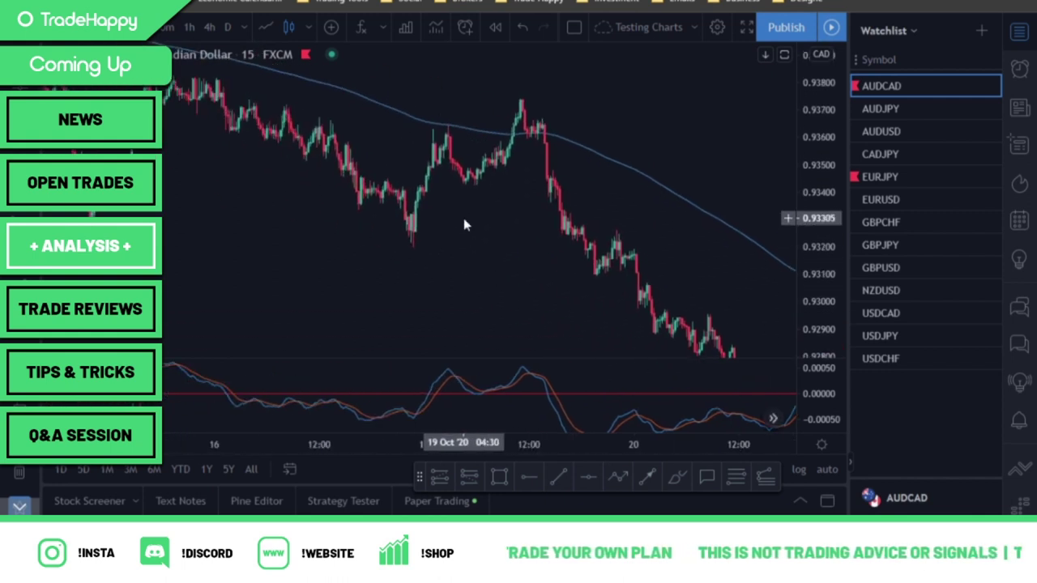
scroll(526, 235, up, 2)
drag(818, 312, 817, 252)
drag(376, 229, 493, 276)
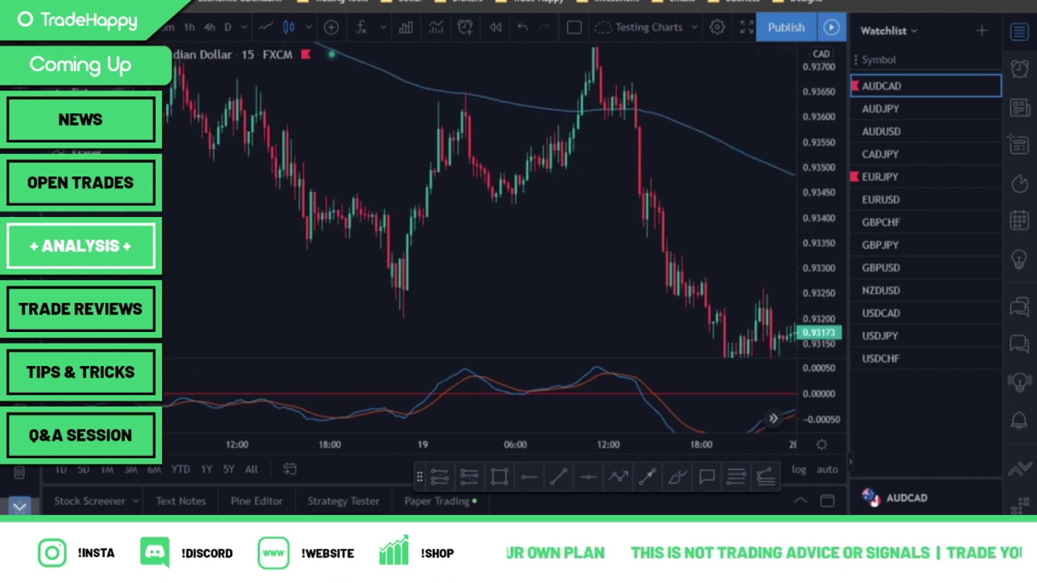
drag(500, 274, 445, 276)
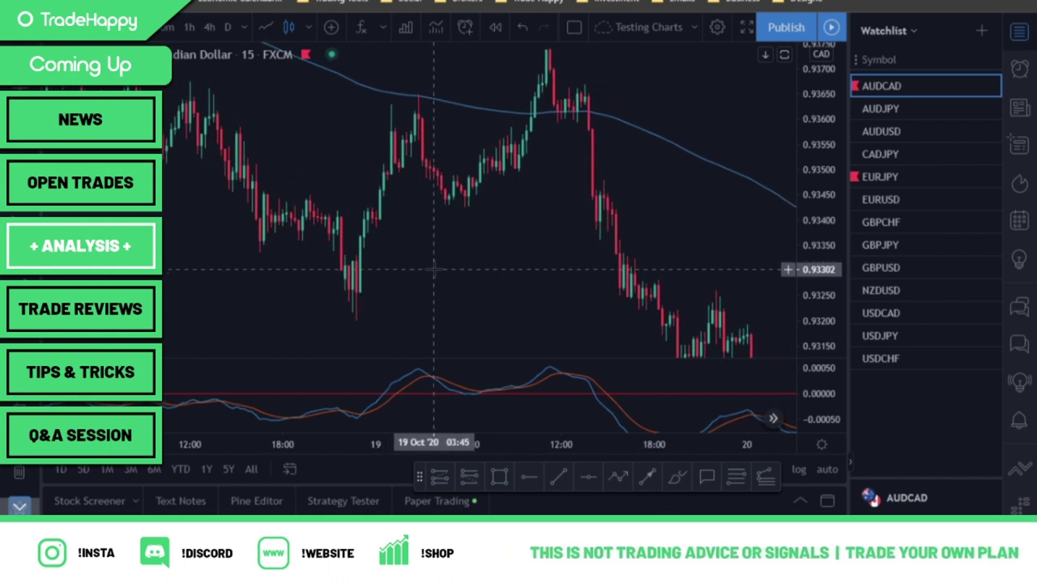
scroll(438, 272, up, 4)
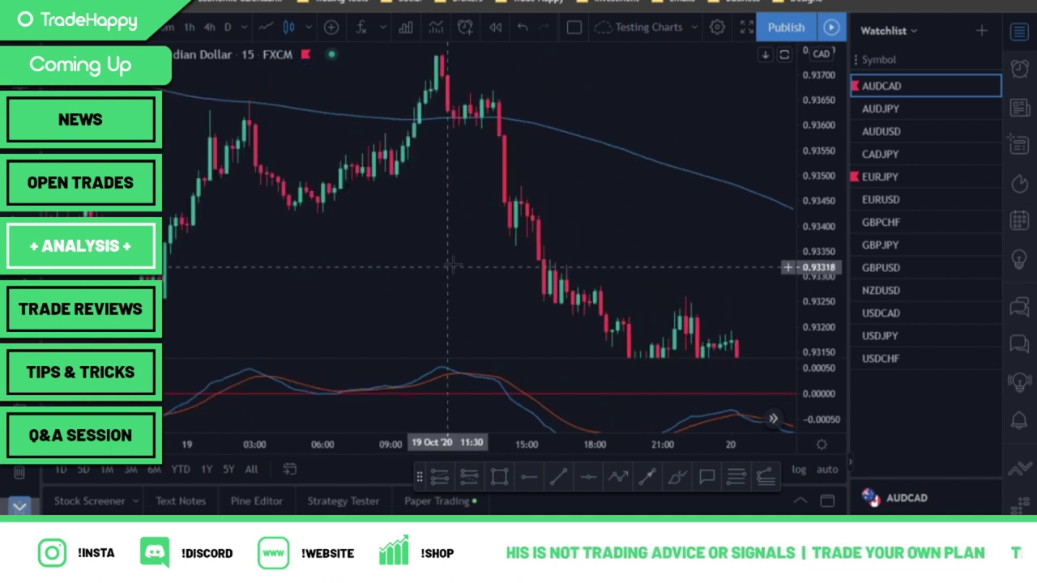
drag(358, 271, 567, 276)
scroll(672, 268, up, 4)
drag(812, 199, 805, 262)
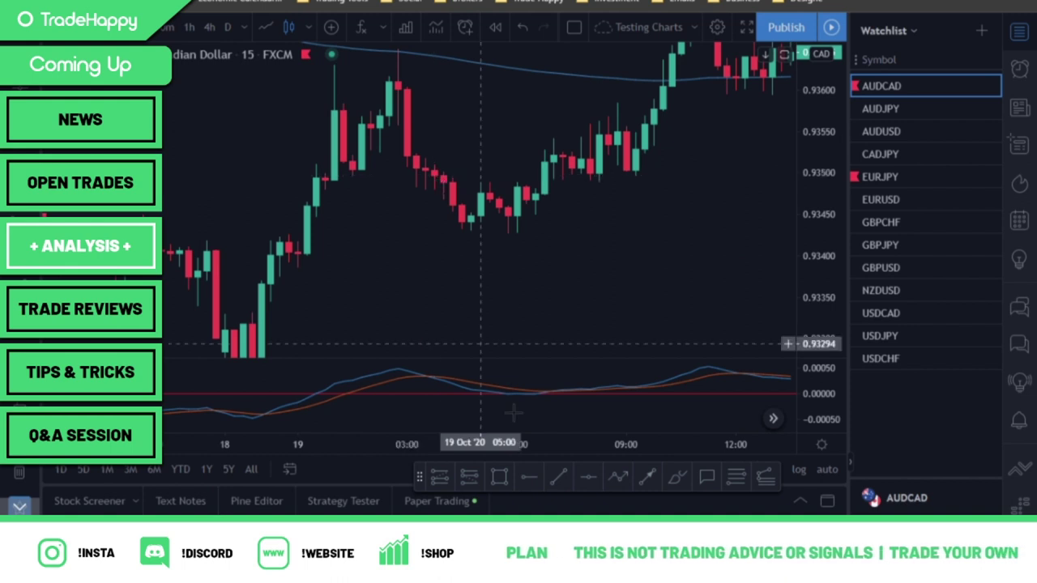
Step: Place a short position at the 19 October 03:15 candle with entry at 0.93501, target at 0.93394 and a 0.00024 stop, ending at about 08:45
click(467, 485)
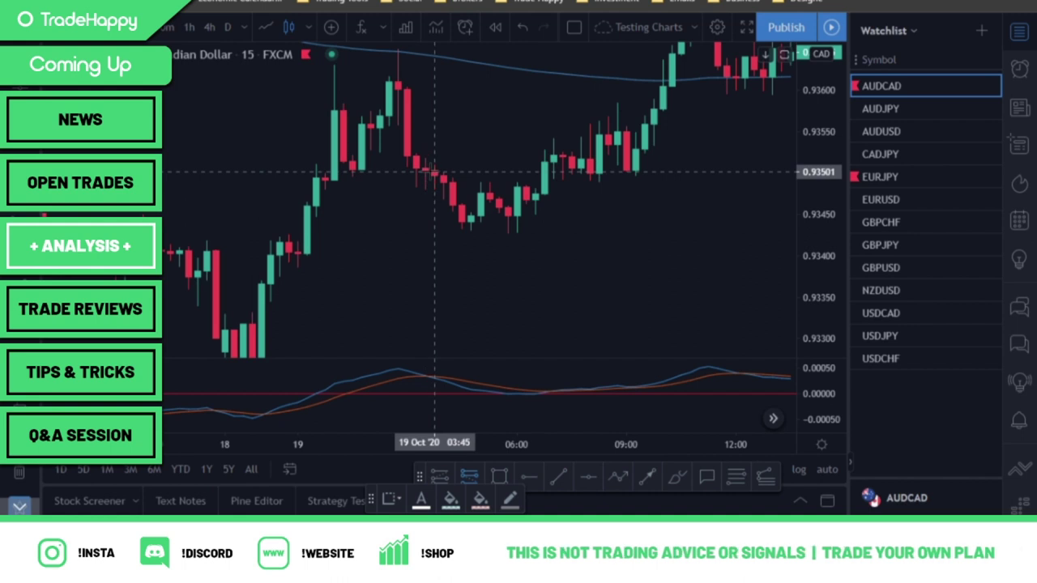
click(434, 171)
scroll(430, 342, down, 3)
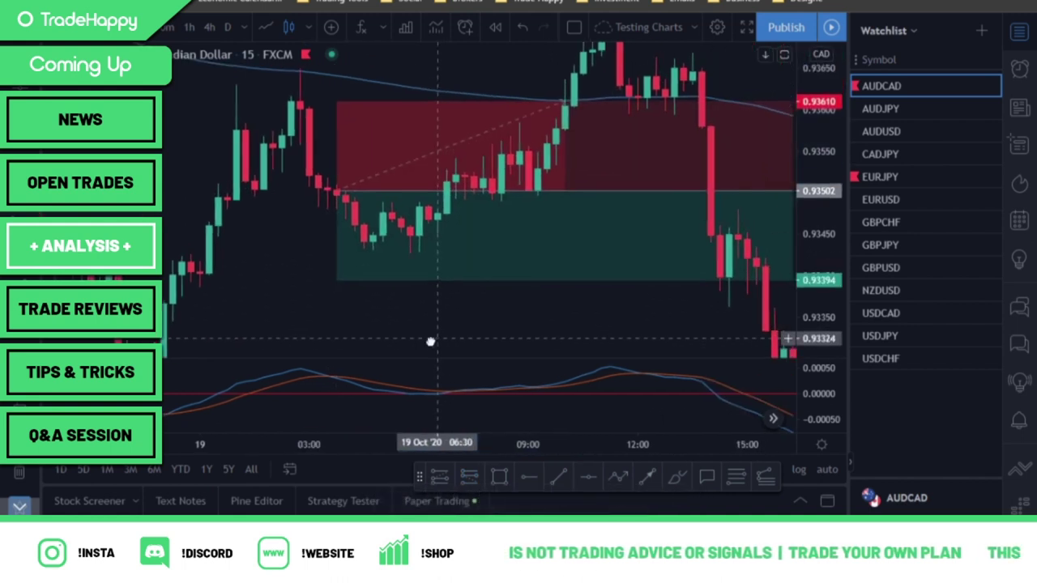
drag(776, 194, 556, 194)
drag(585, 314, 701, 335)
scroll(712, 337, up, 3)
drag(815, 345, 814, 316)
scroll(684, 296, up, 2)
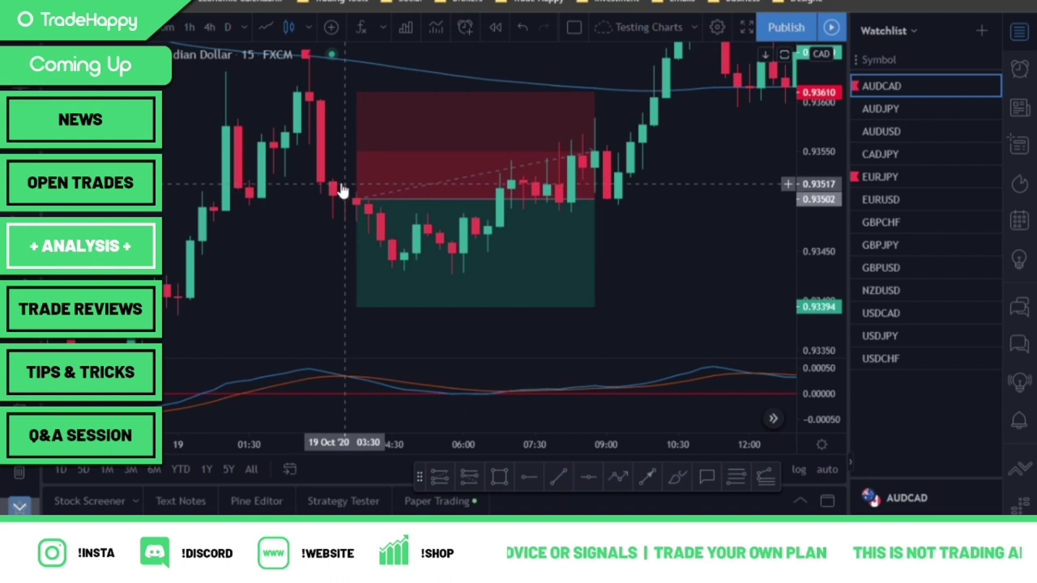
drag(356, 93, 321, 177)
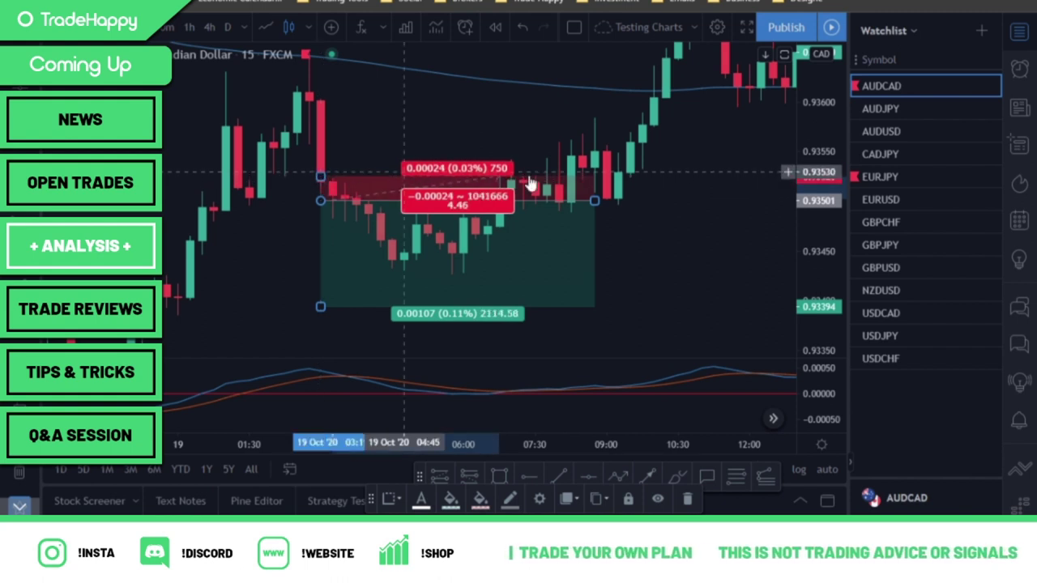
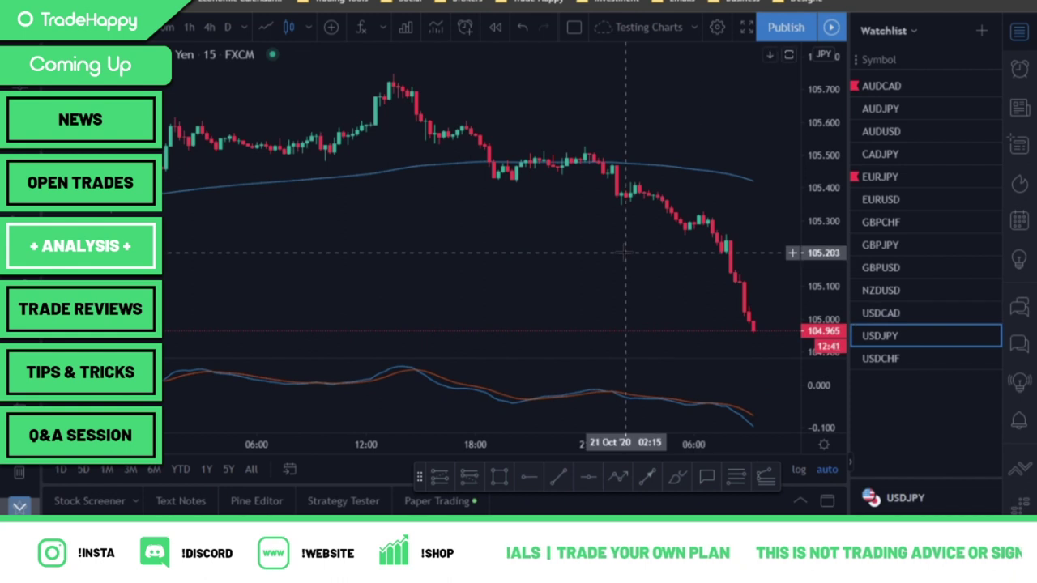
Step: Examine the 21 October MACD crossovers on USDJPY, and switch to AUDJPY to compare its latest crossovers with price and the moving average
scroll(745, 373, up, 2)
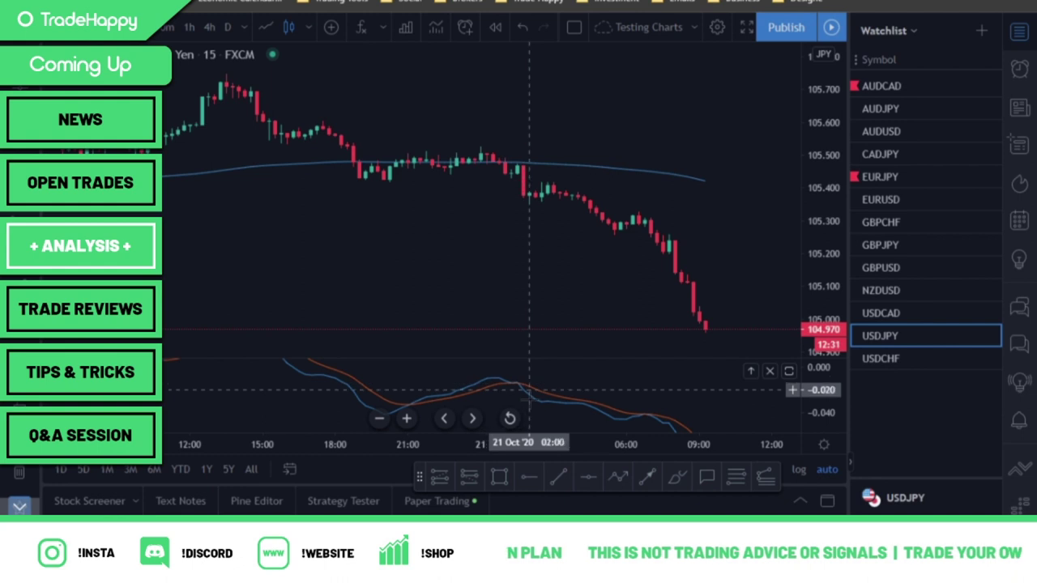
drag(820, 388, 818, 400)
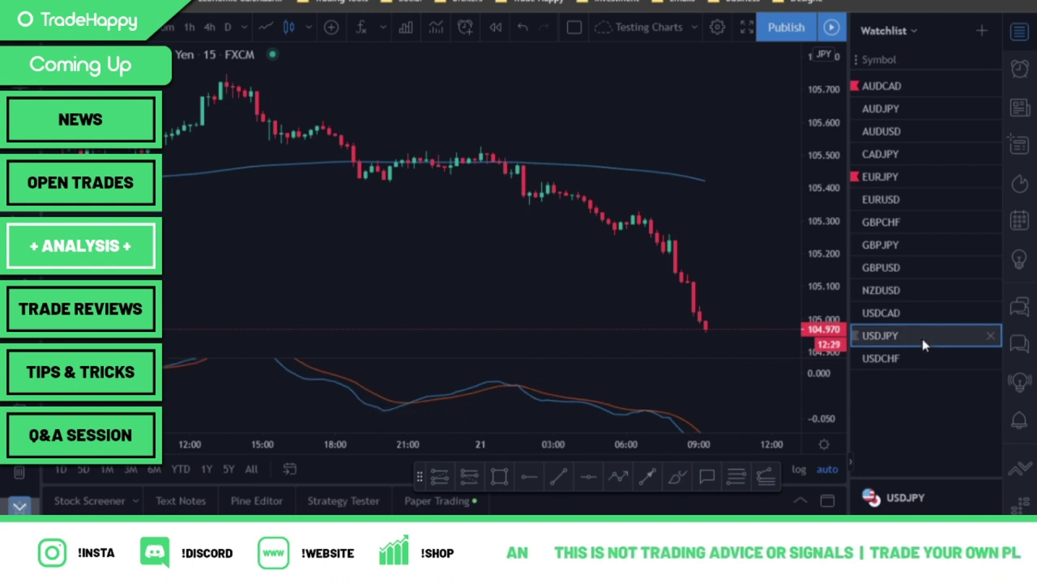
click(874, 105)
scroll(684, 306, up, 1)
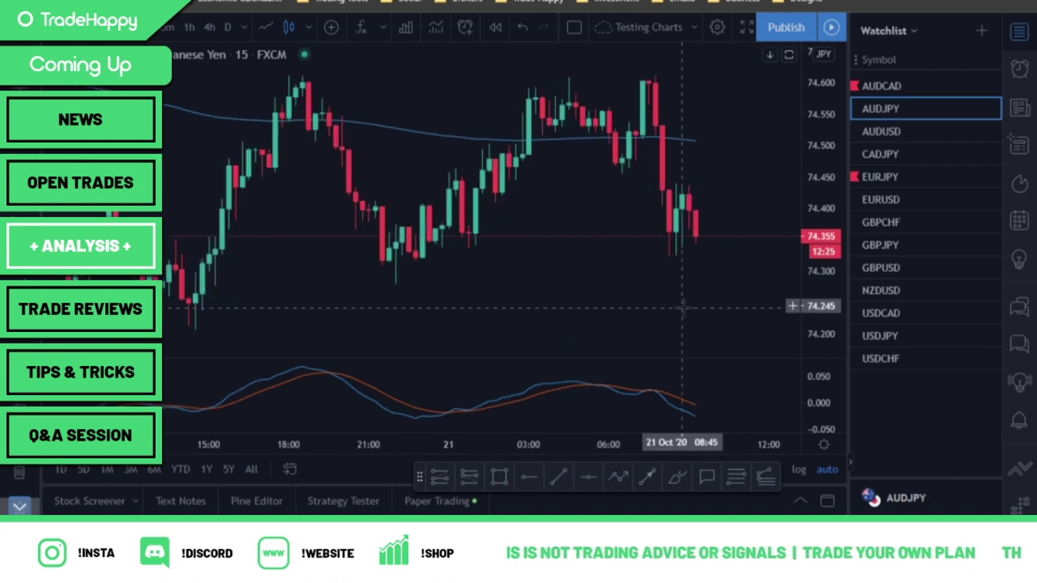
drag(500, 301, 564, 300)
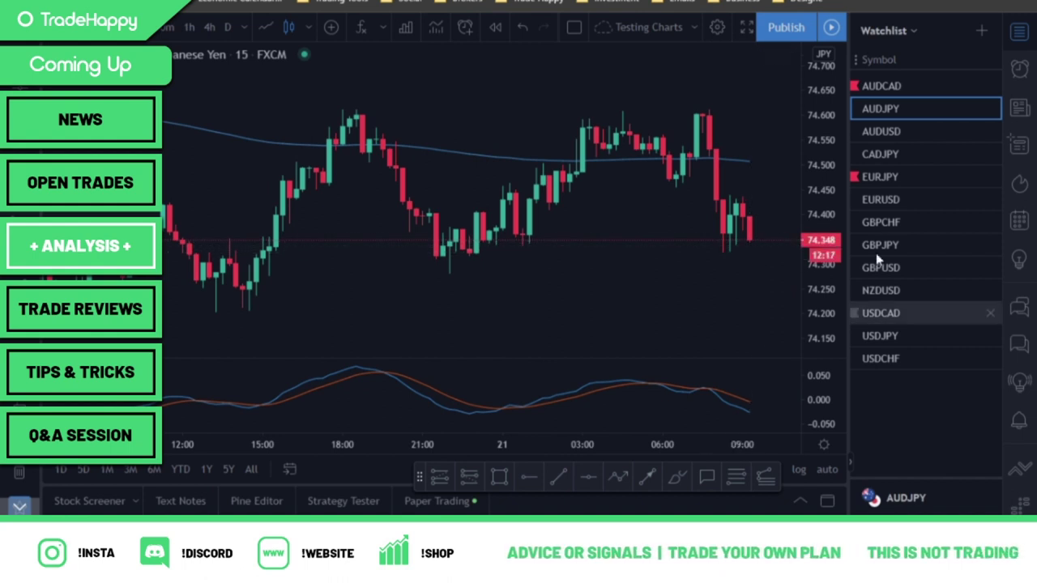
scroll(624, 303, up, 2)
drag(624, 303, 465, 307)
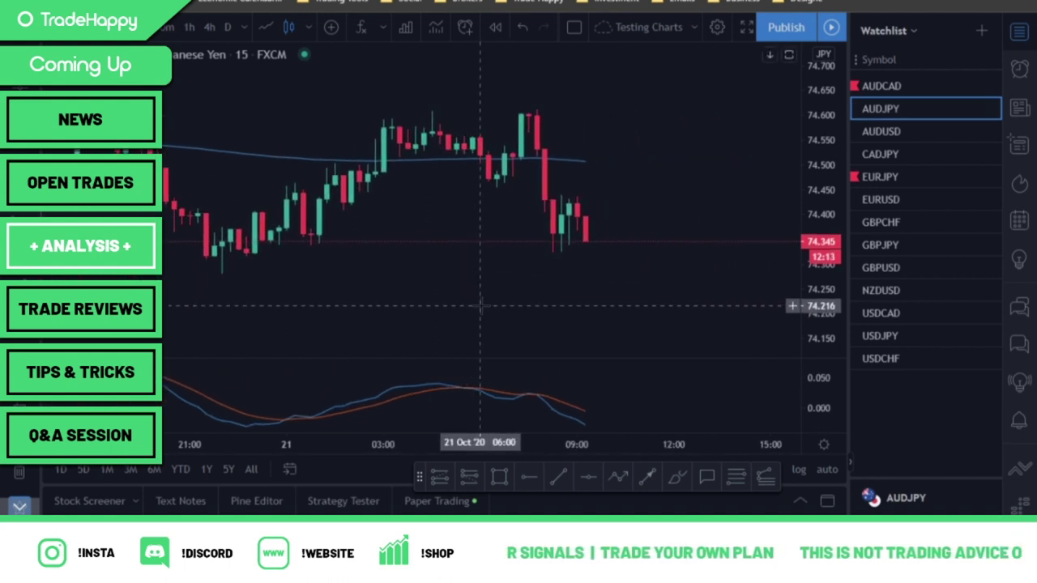
Step: Inspect the 20 October AUDJPY MACD crossover around 19:45 closely against the candles and the moving average
scroll(485, 304, left, 5)
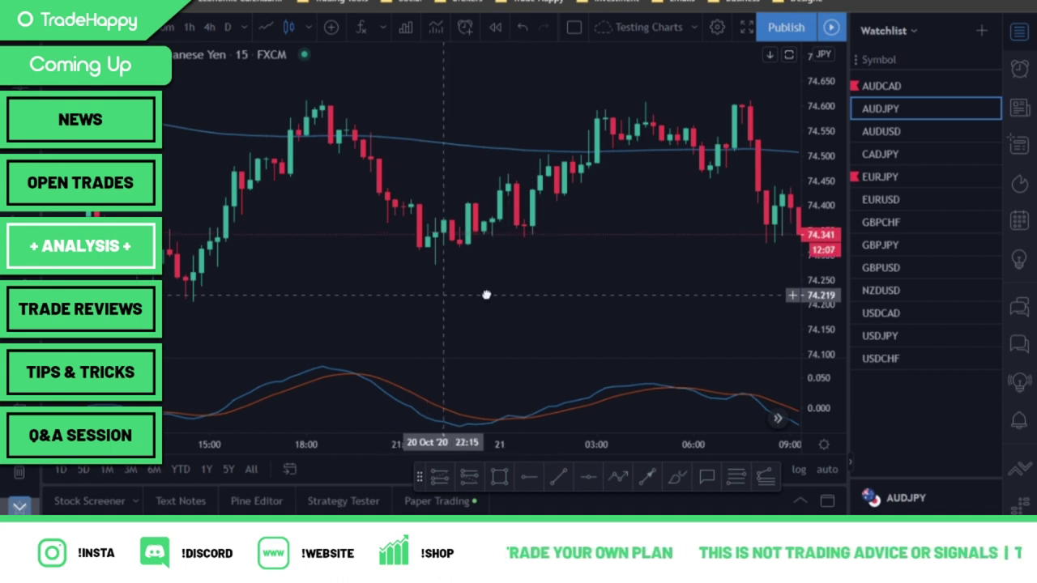
scroll(486, 294, left, 4)
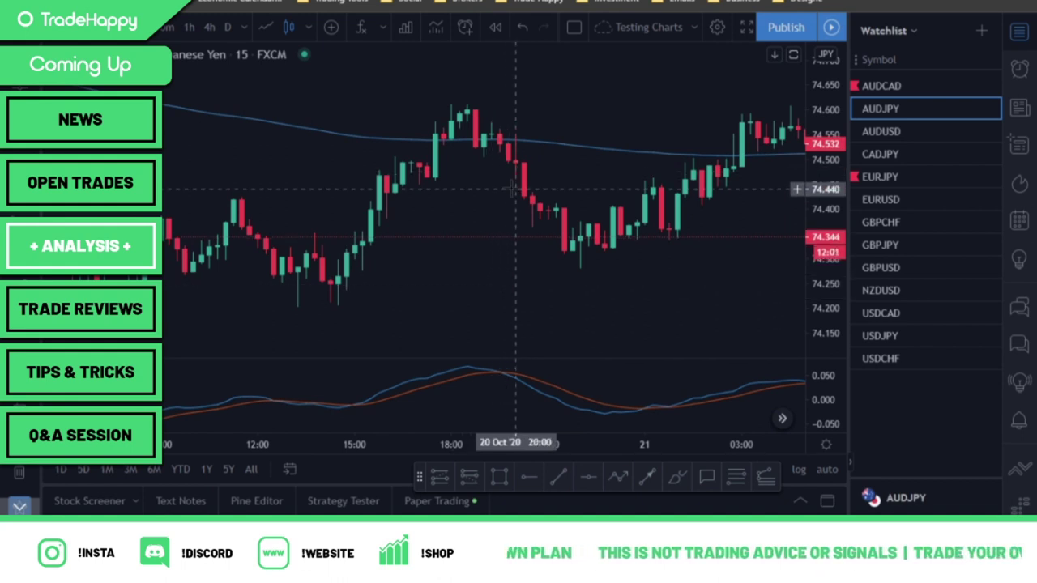
drag(515, 207, 518, 249)
drag(823, 346, 823, 308)
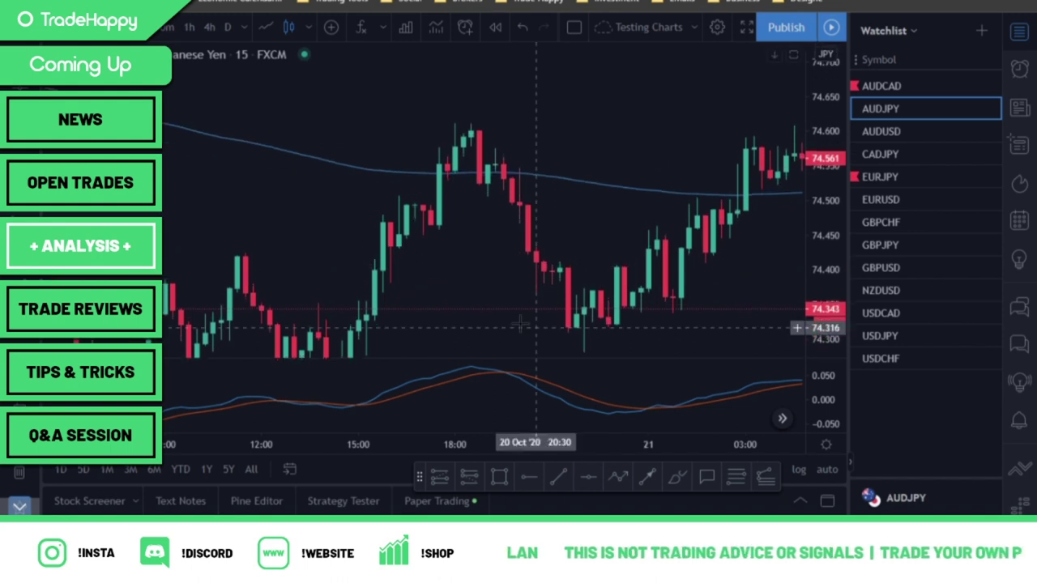
scroll(517, 322, up, 5)
drag(321, 261, 410, 243)
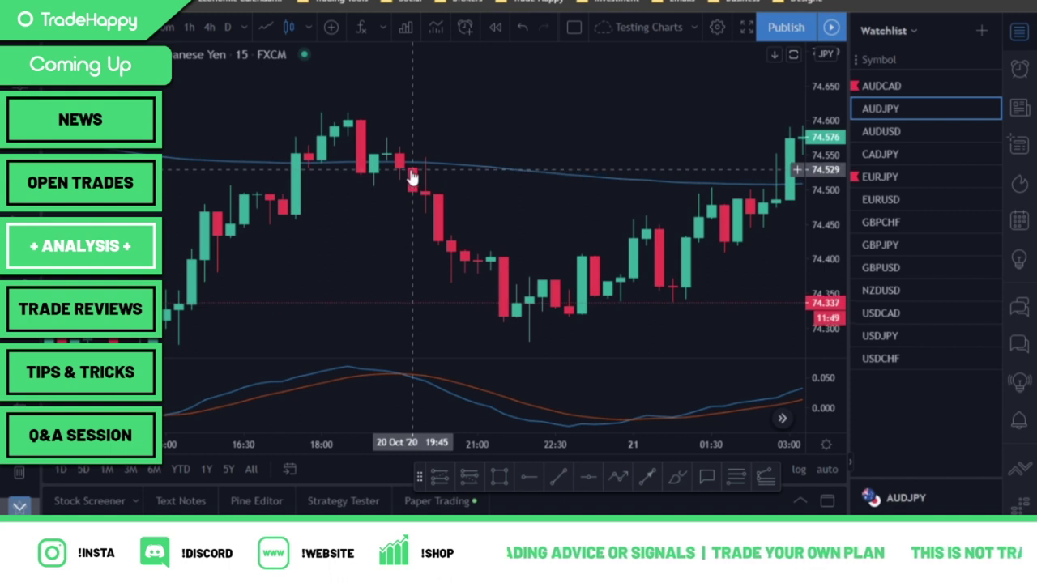
Step: Place a short position on AUDJPY at the 20 October 19:45 candle with entry at 74.531, ending at about 23:15
drag(331, 262, 384, 259)
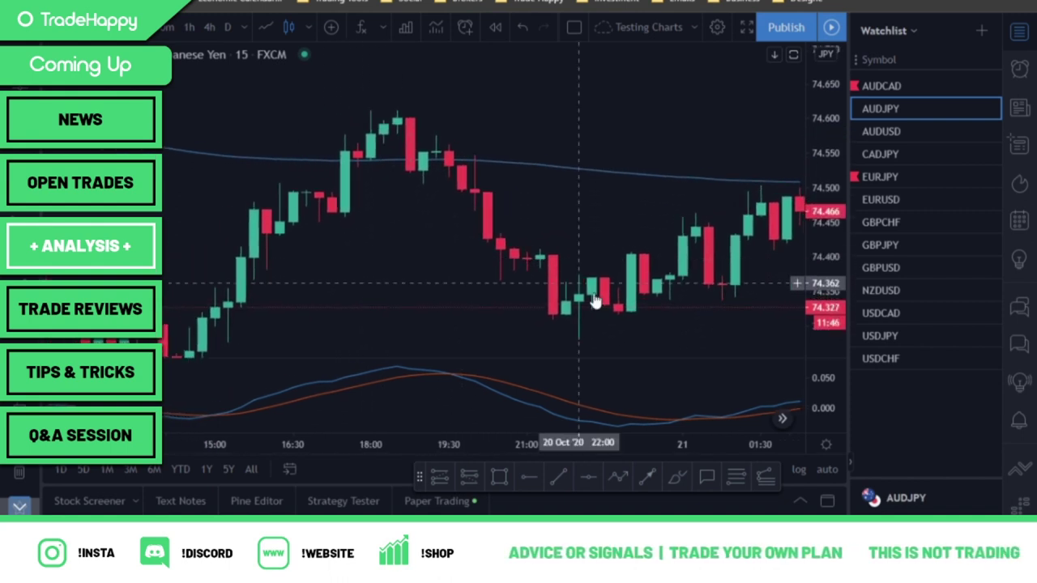
click(468, 478)
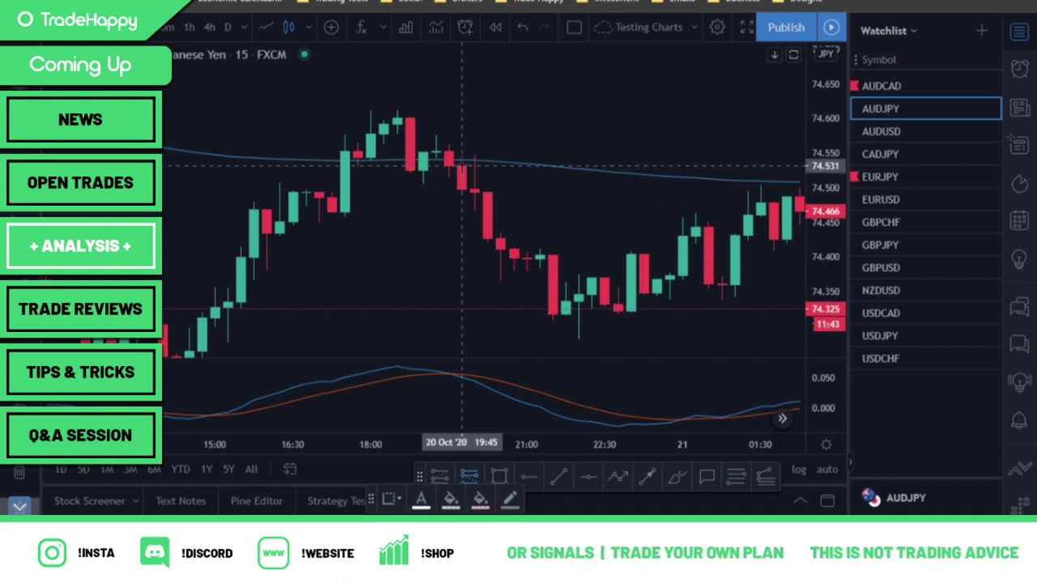
click(462, 166)
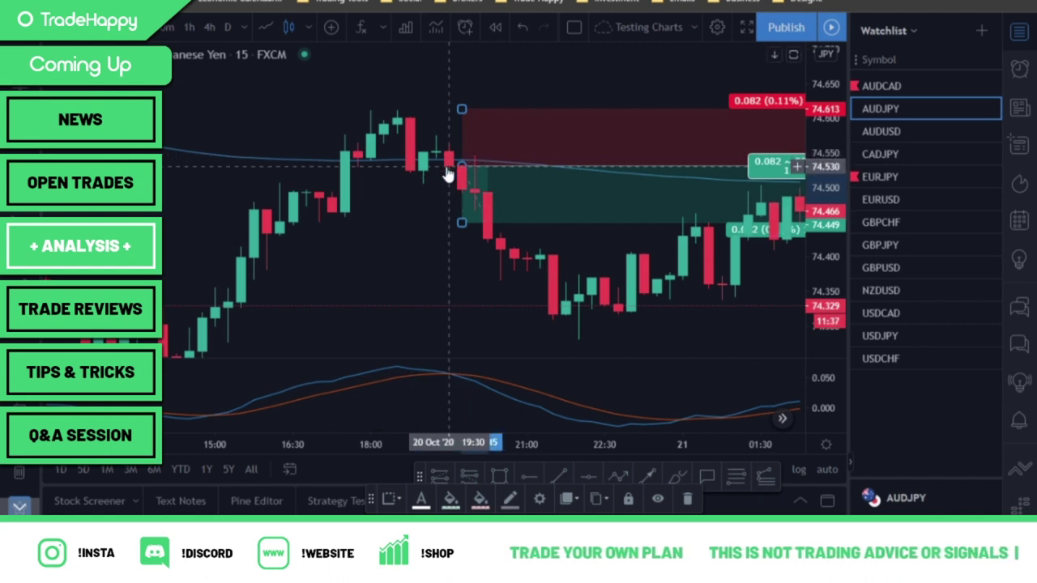
drag(502, 255, 214, 284)
scroll(214, 285, down, 4)
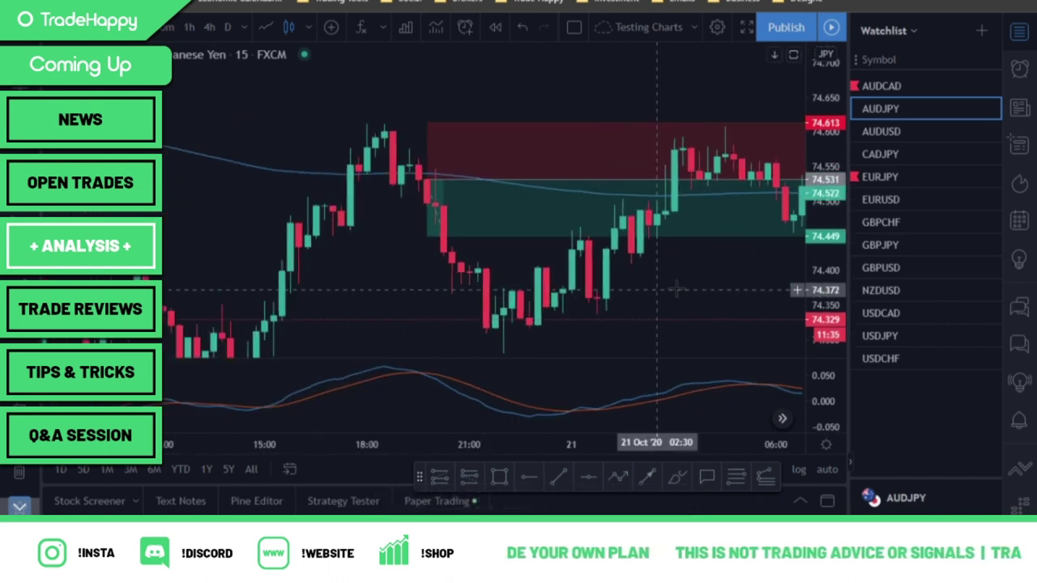
drag(707, 283, 475, 289)
mouse_move(602, 204)
drag(617, 183, 315, 202)
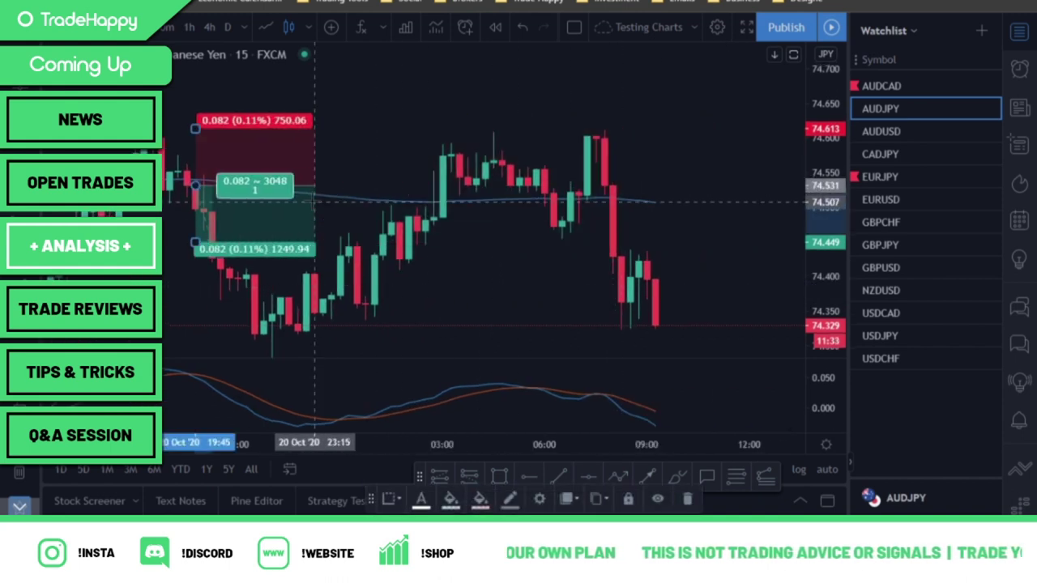
Step: Tighten the AUDJPY short position's stop to 74.577 and its target to 74.460
drag(170, 287, 570, 297)
scroll(558, 279, up, 5)
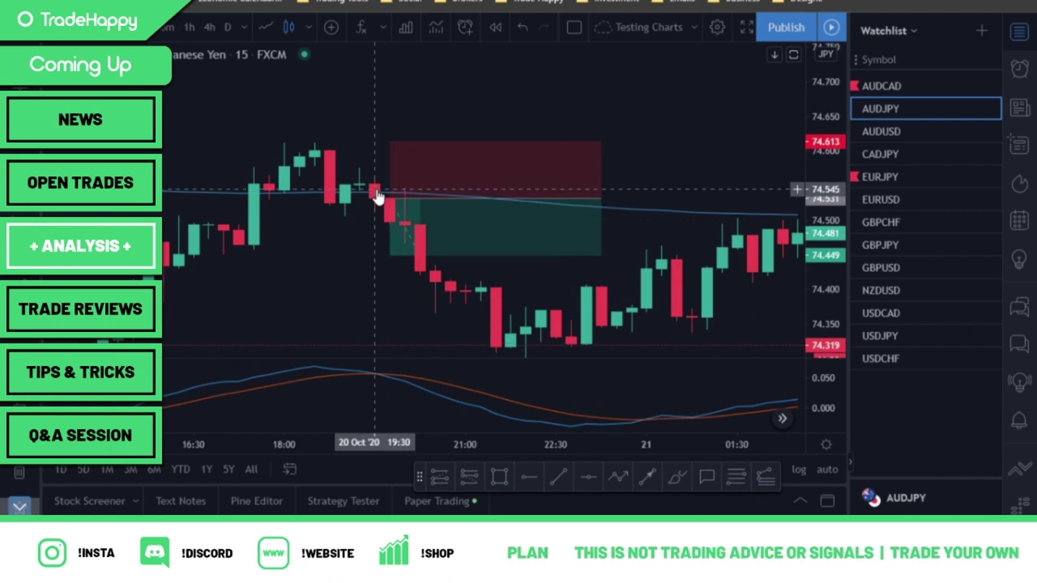
drag(389, 142, 389, 167)
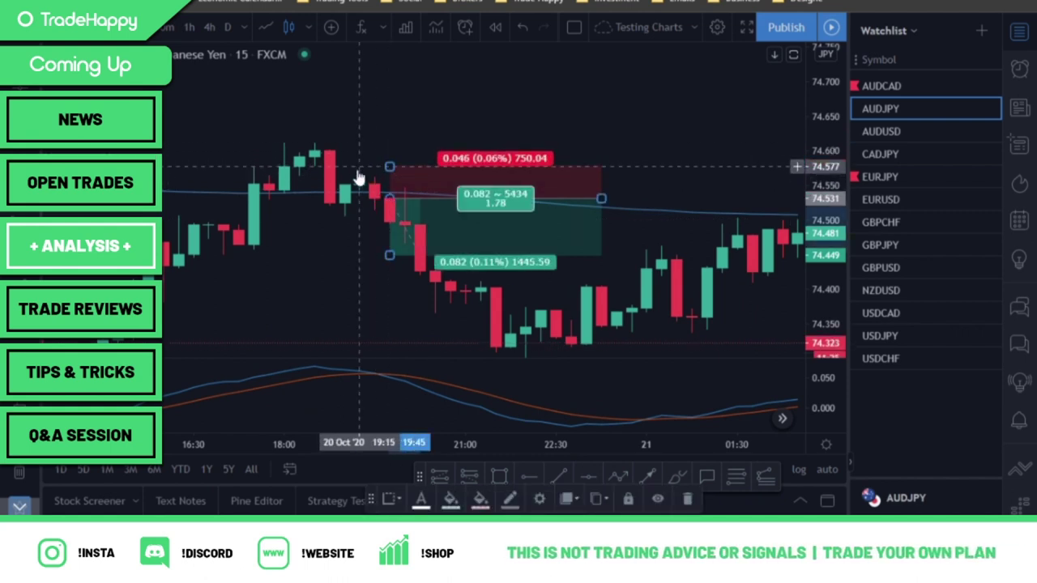
drag(390, 255, 389, 247)
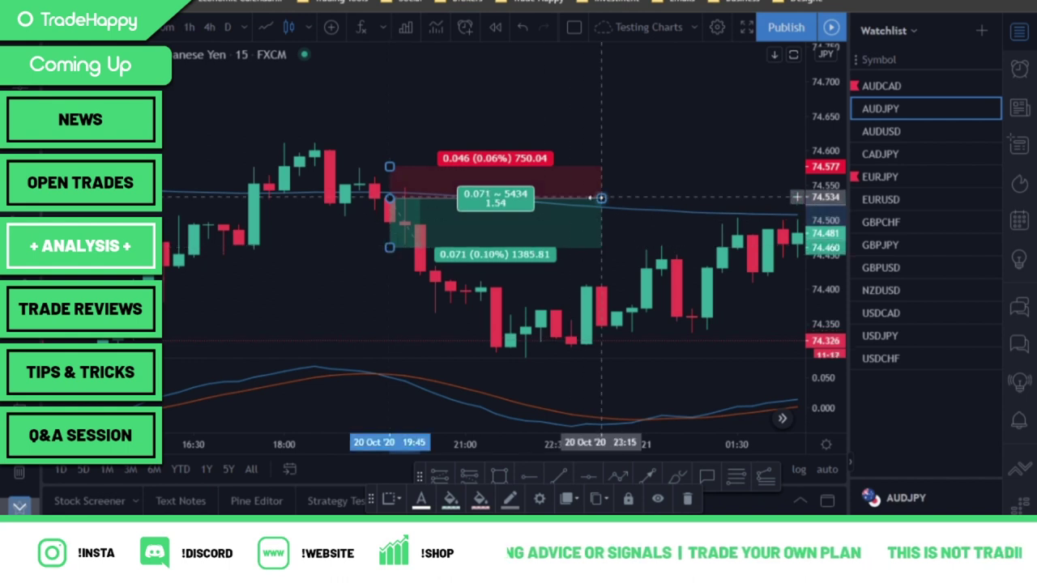
Step: Extend the short position's target to 74.317, near the lows after entry, and its end to 20 October 23:30
drag(585, 186, 696, 176)
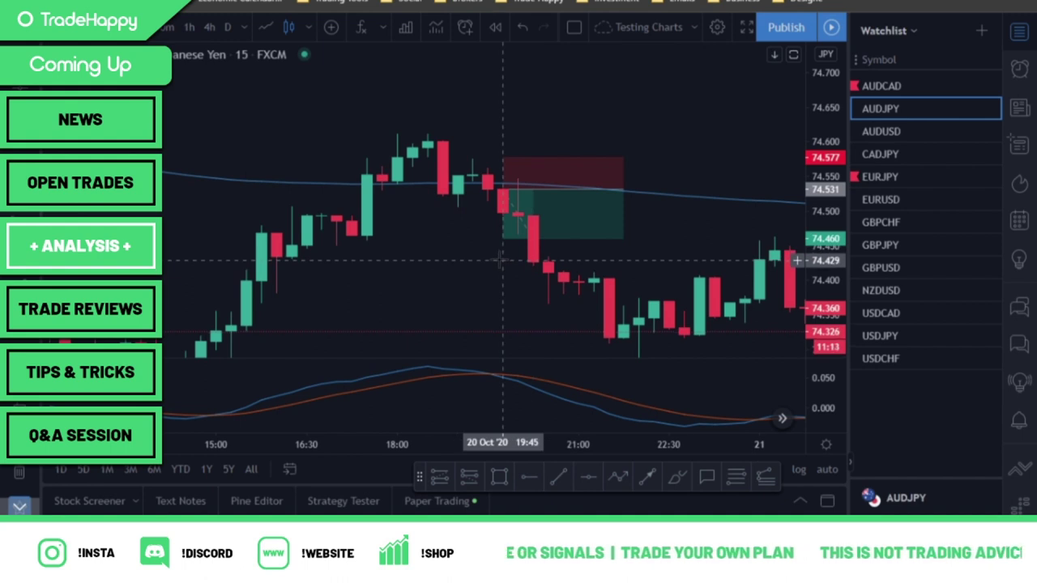
drag(620, 187, 533, 192)
drag(629, 243, 504, 217)
drag(378, 187, 367, 284)
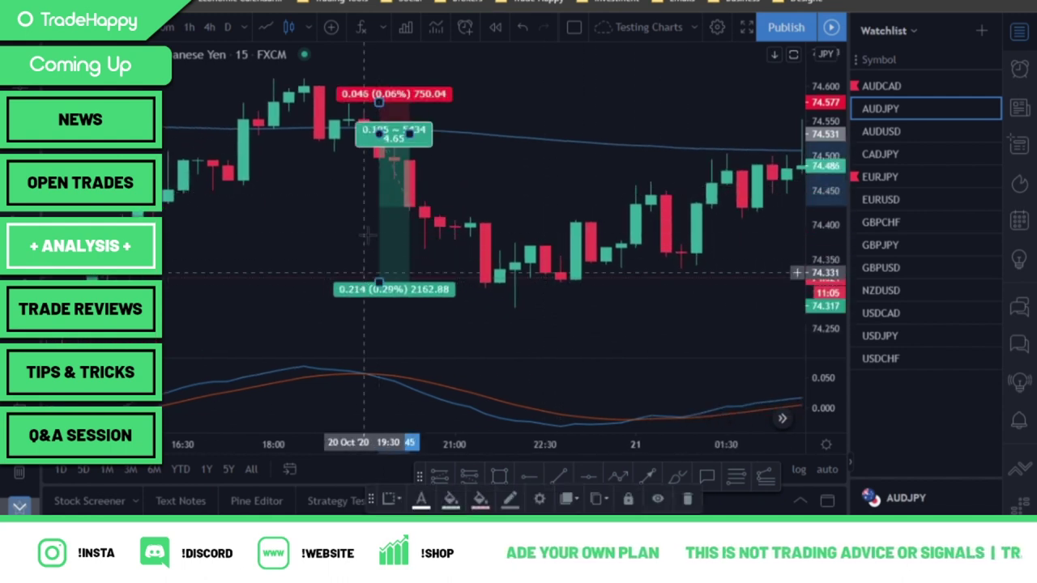
drag(409, 132, 606, 132)
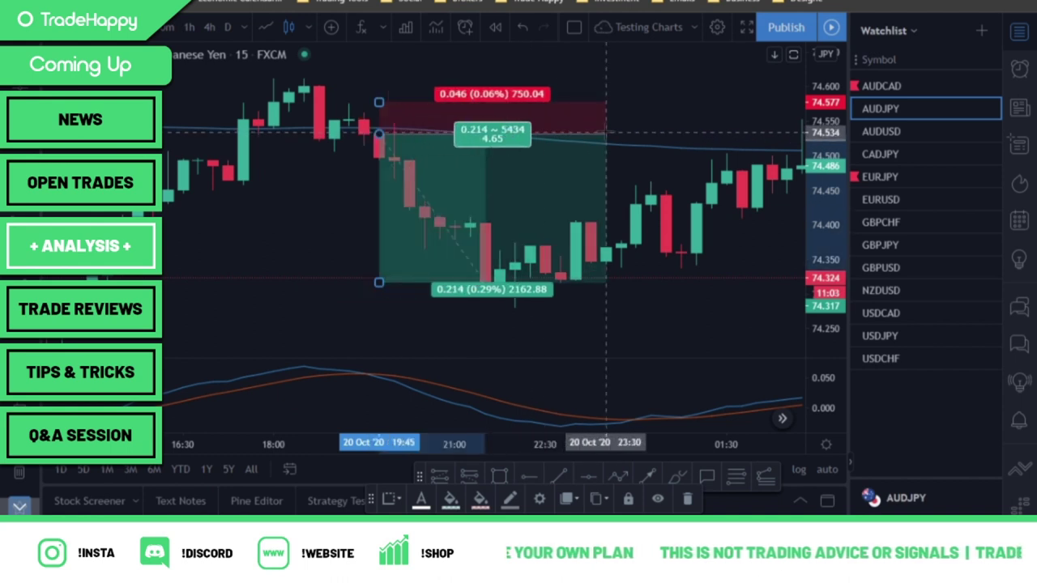
click(680, 304)
scroll(675, 300, down, 3)
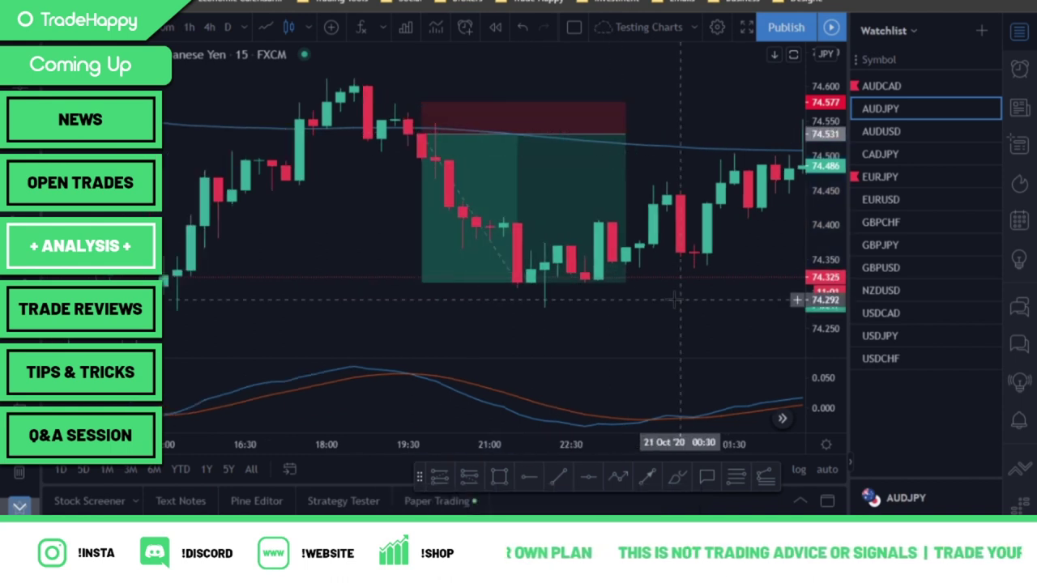
Step: Examine the earlier 19 and 20 October AUDJPY price action with its MACD crossovers and the moving average
drag(689, 345, 735, 270)
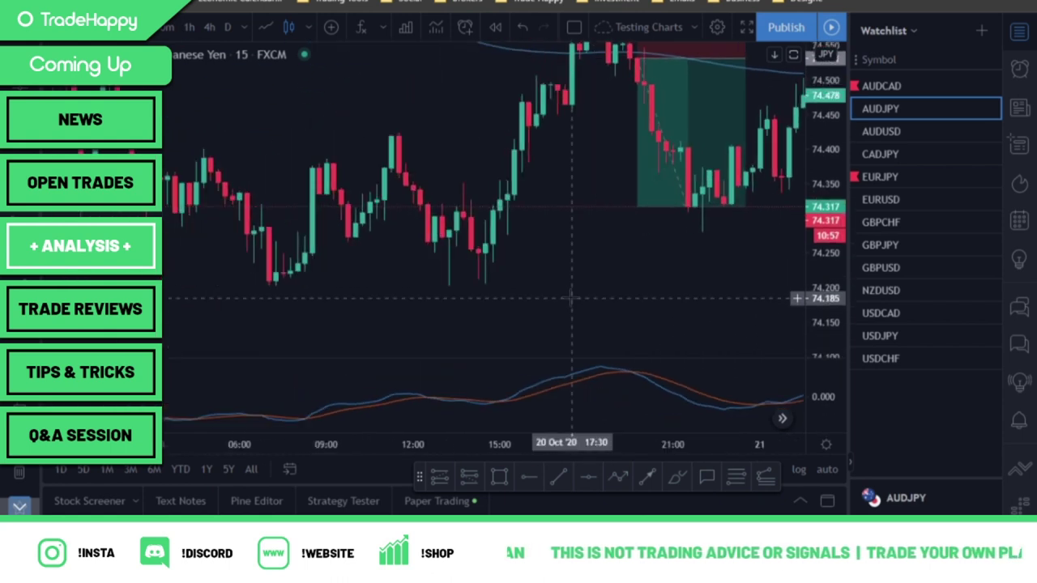
drag(442, 114, 727, 244)
drag(563, 220, 655, 267)
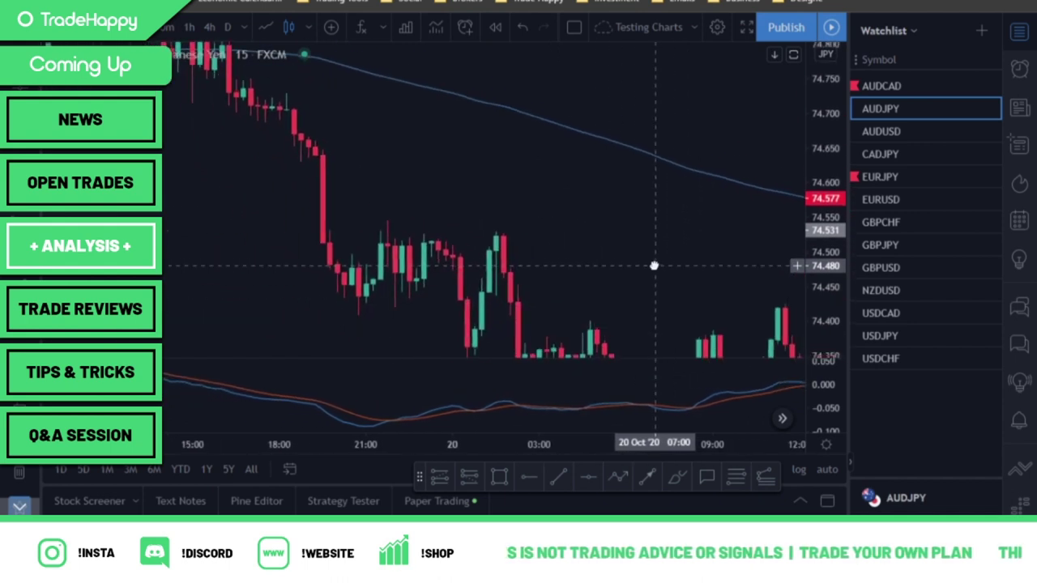
scroll(624, 269, down, 3)
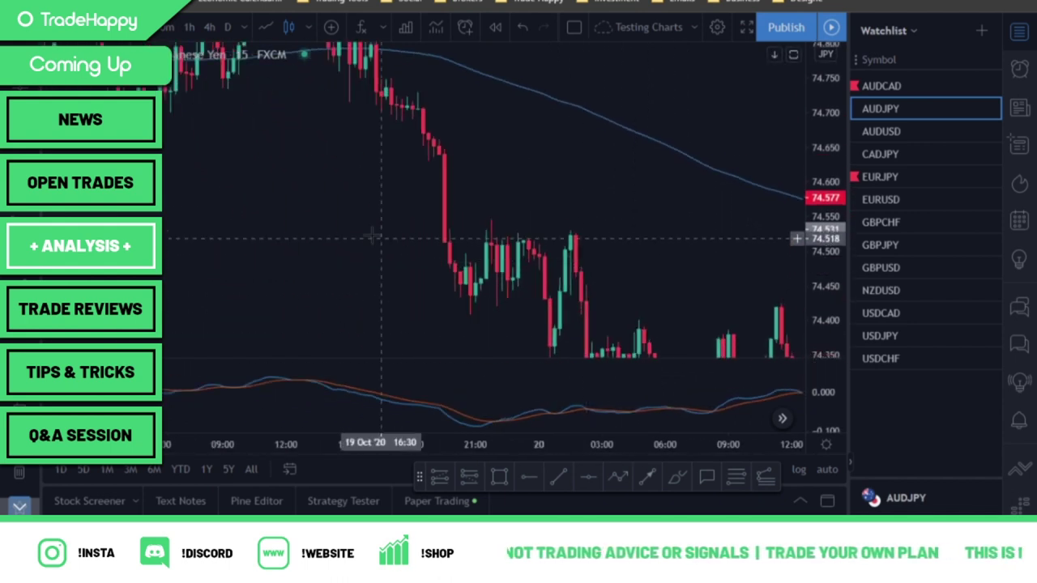
drag(361, 224, 166, 180)
drag(652, 241, 166, 74)
drag(558, 197, 595, 267)
Step: Examine the 21 October AUDJPY crossover around 08:00 against the sharp price drop through the moving average
scroll(612, 275, up, 2)
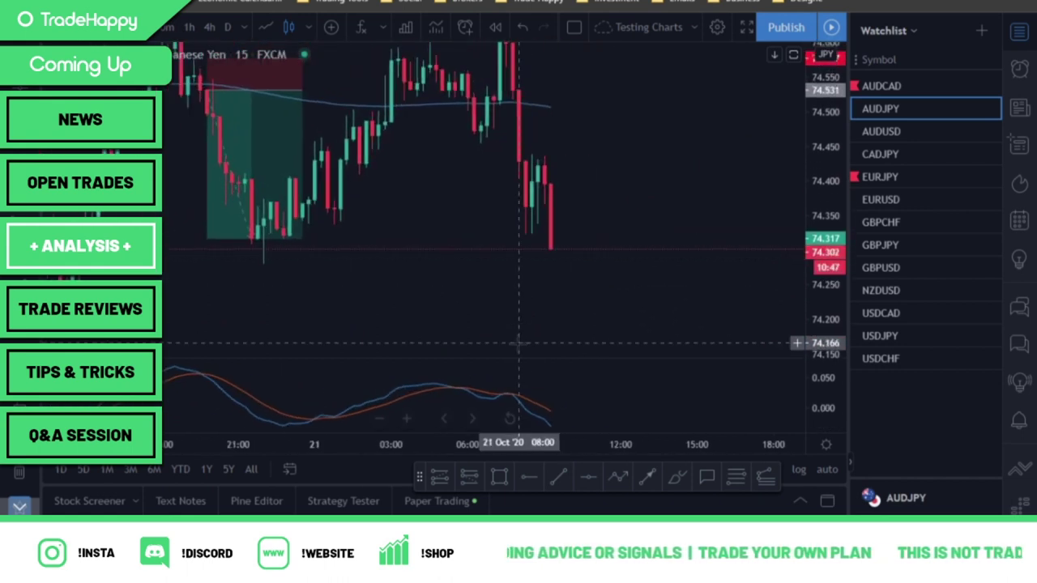
drag(829, 180, 826, 277)
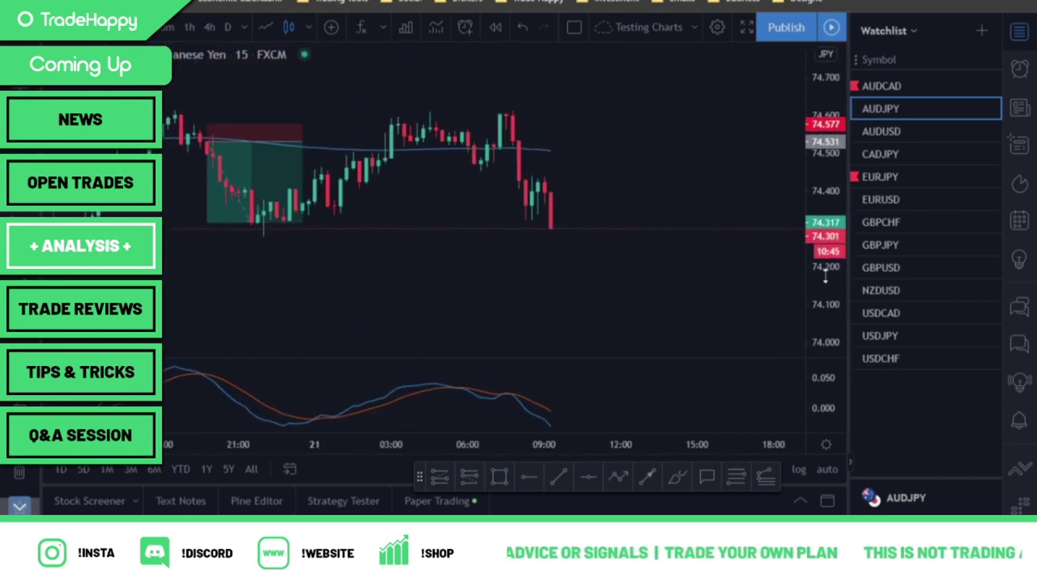
scroll(722, 304, up, 2)
drag(829, 340, 827, 296)
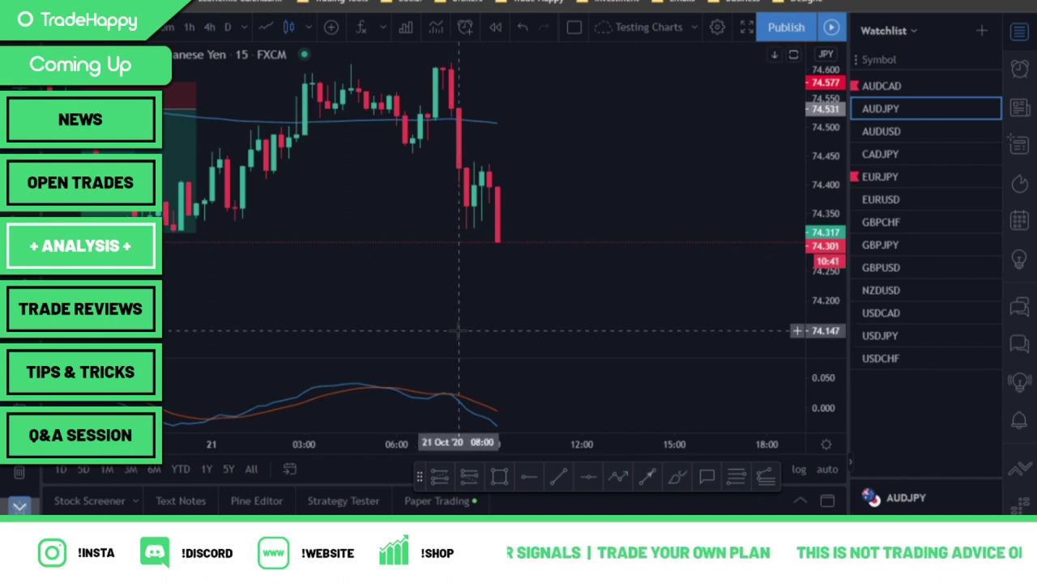
drag(462, 291, 467, 305)
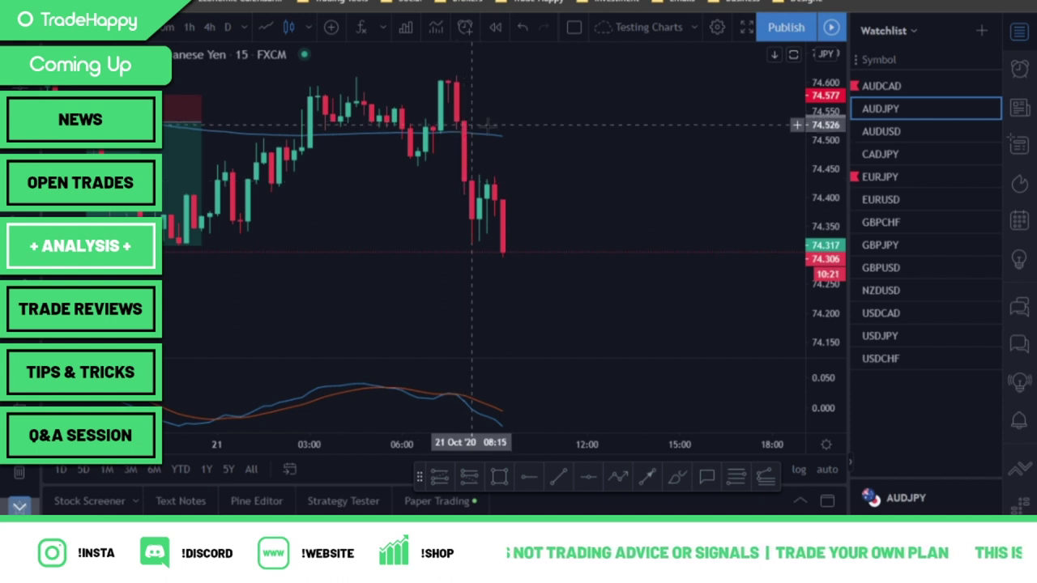
drag(641, 178, 701, 235)
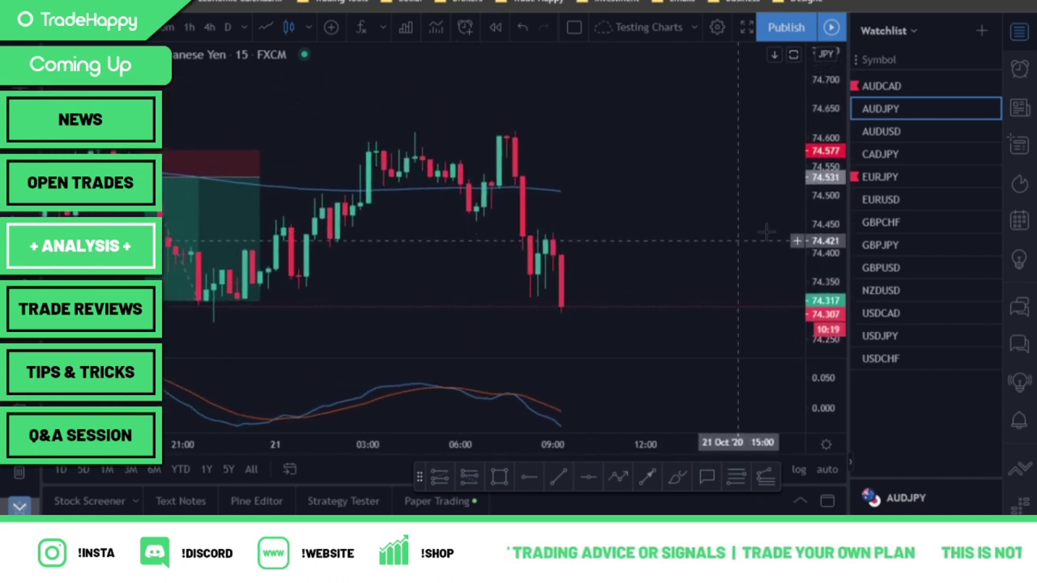
Step: Check the EURJPY chart, then switch to AUDCAD and examine its recent price rise relative to the moving average
click(877, 170)
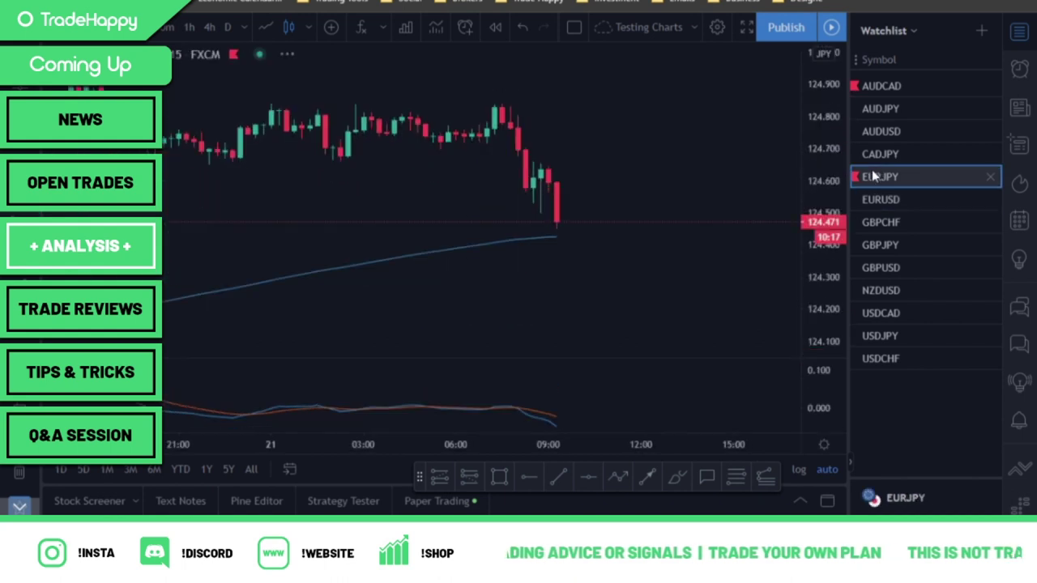
click(873, 85)
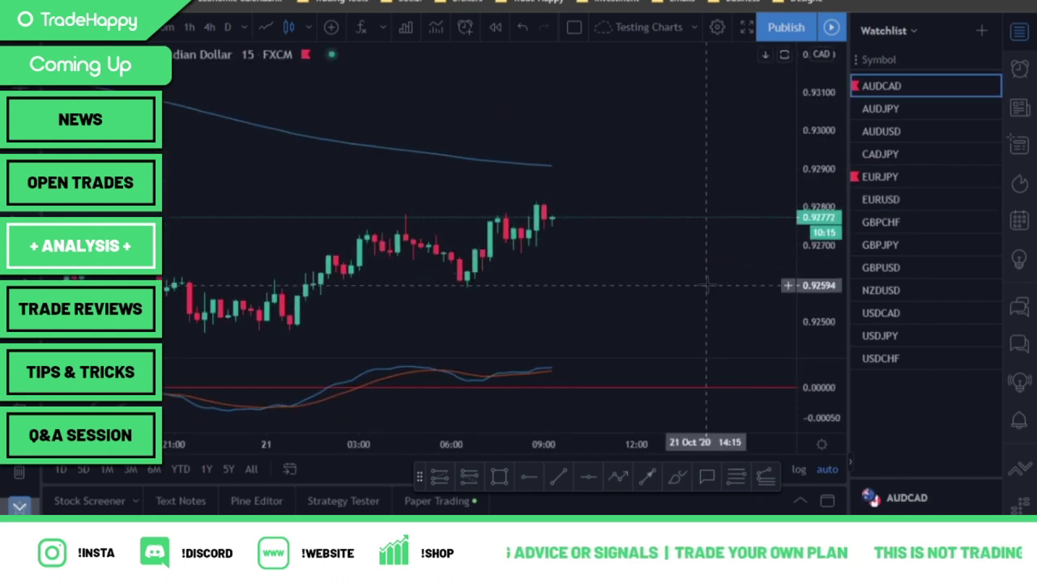
scroll(729, 324, up, 5)
scroll(600, 308, down, 5)
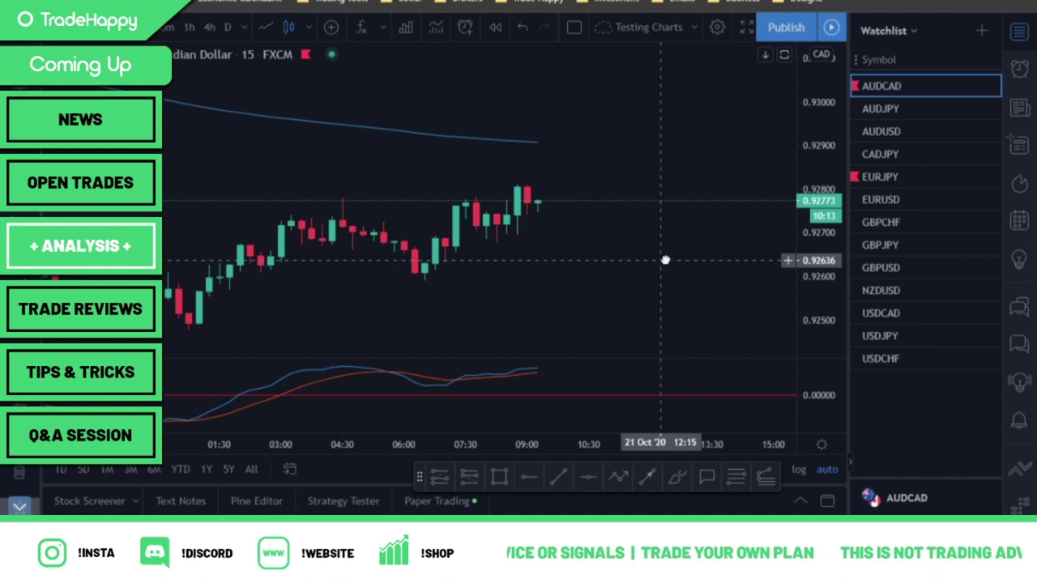
drag(823, 320, 815, 204)
drag(724, 203, 685, 113)
scroll(704, 262, up, 4)
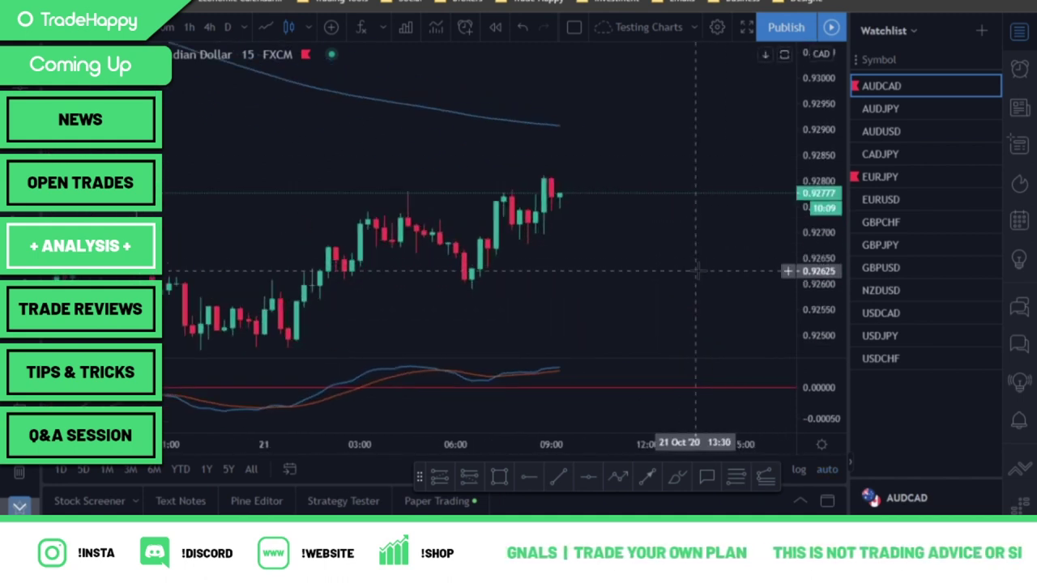
scroll(701, 267, down, 4)
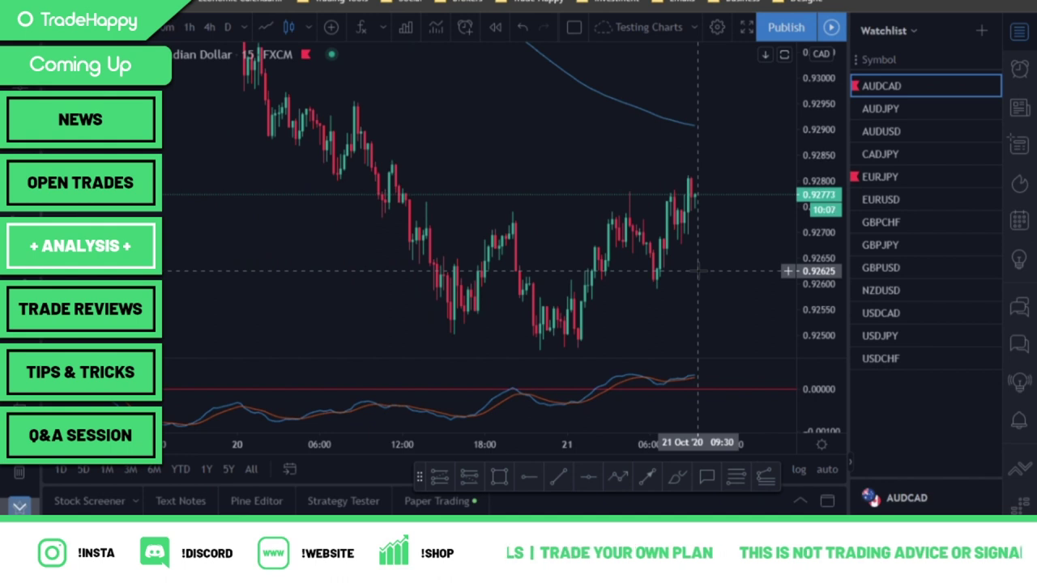
scroll(698, 271, up, 4)
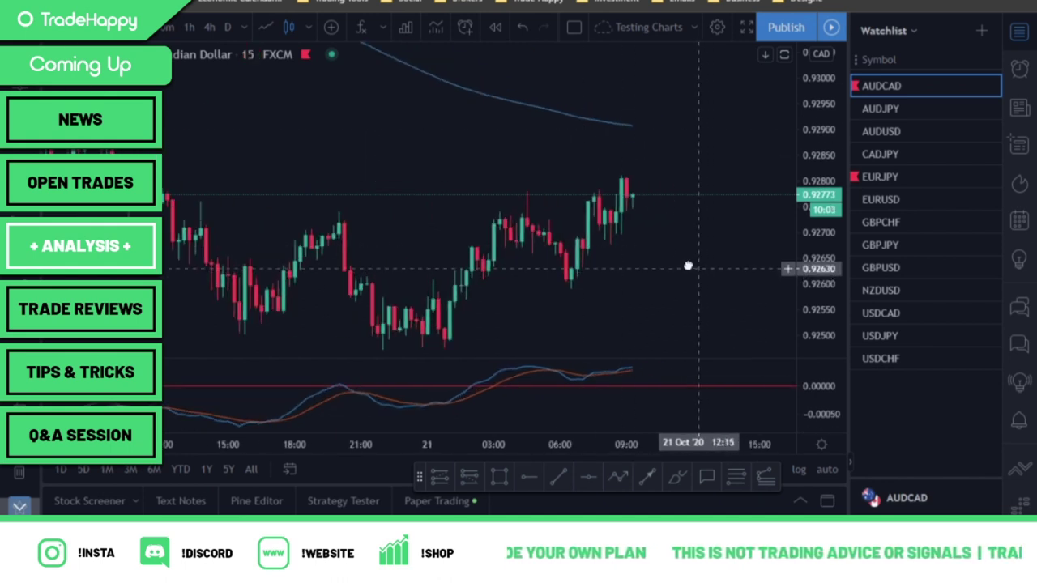
Step: Enlarge the AUDCAD MACD scale and examine the 21 October lines around 08:00 above zero together with price
drag(696, 267, 638, 248)
scroll(638, 248, up, 2)
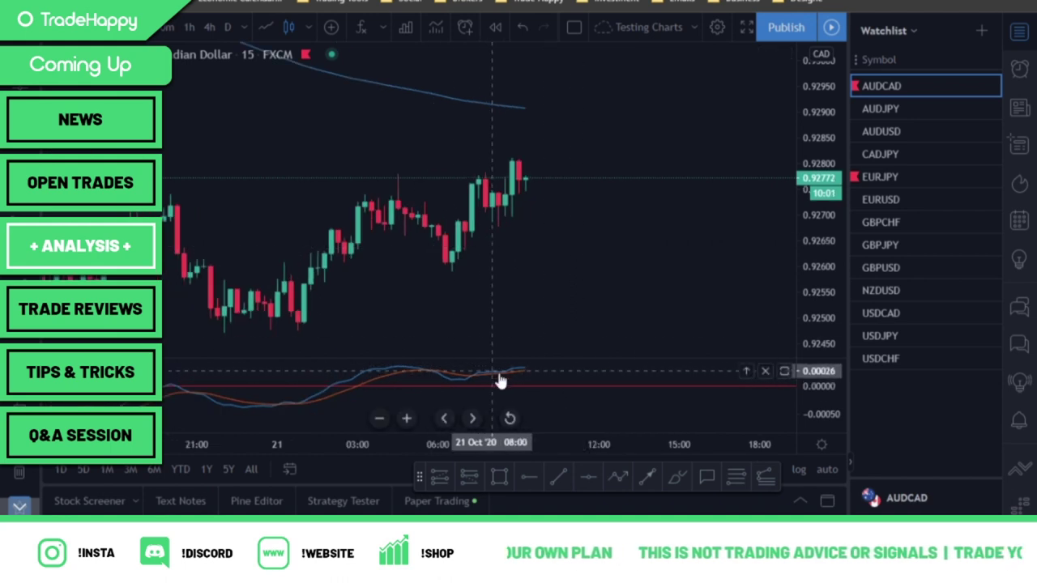
drag(673, 398, 673, 434)
drag(625, 379, 613, 396)
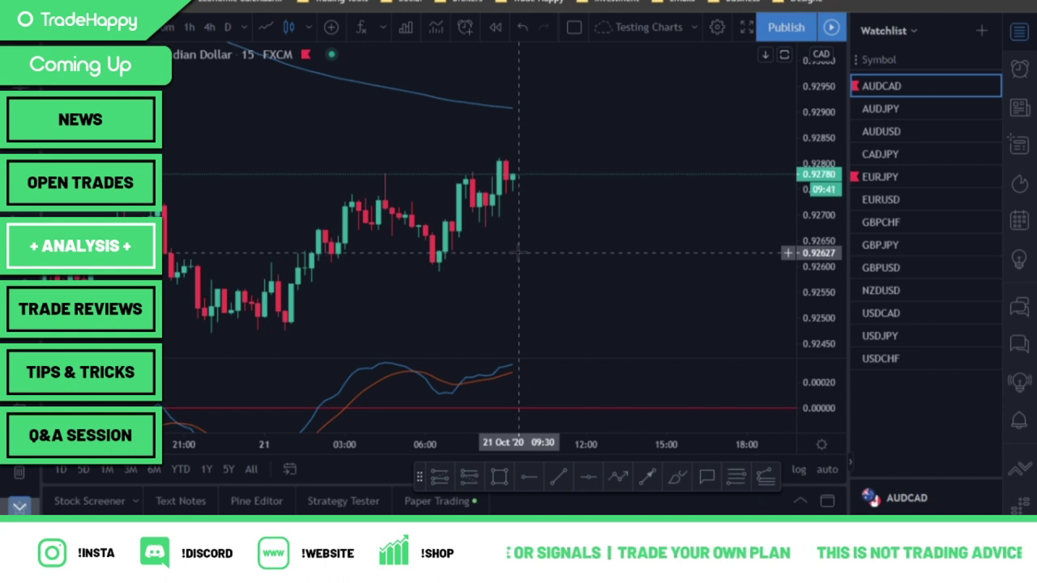
scroll(519, 252, down, 1)
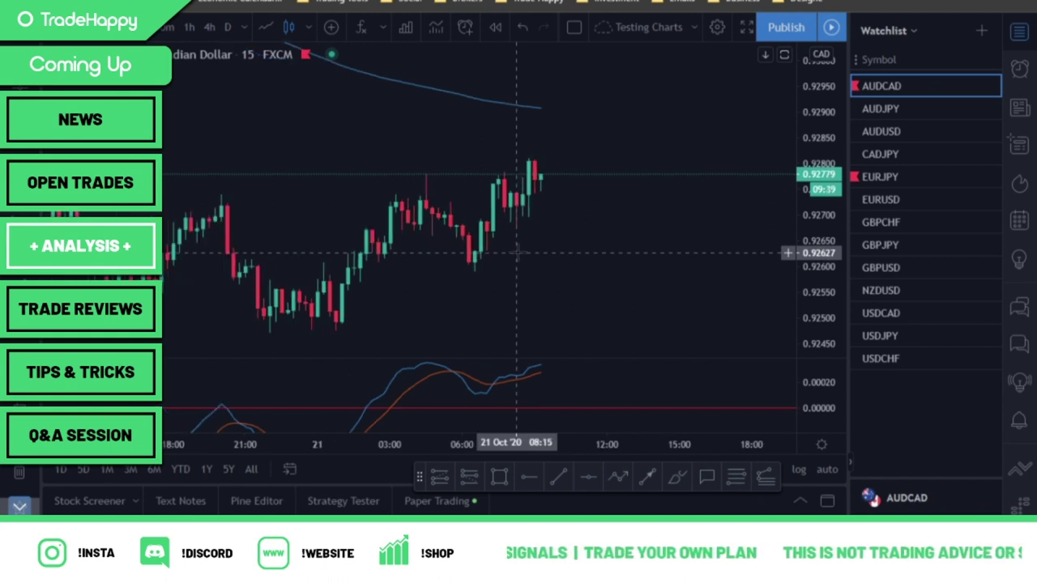
drag(628, 245, 678, 273)
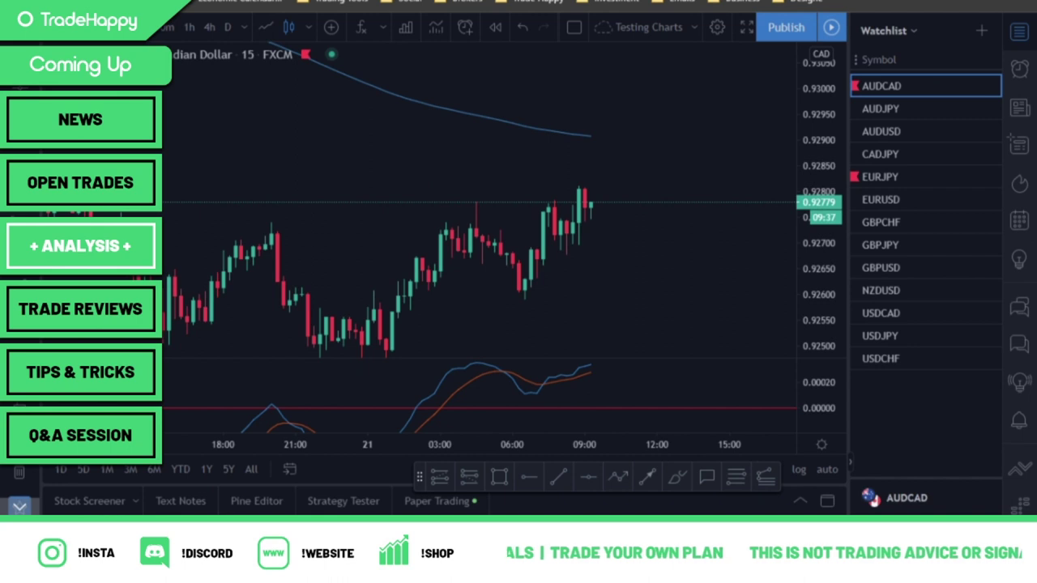
scroll(705, 269, down, 3)
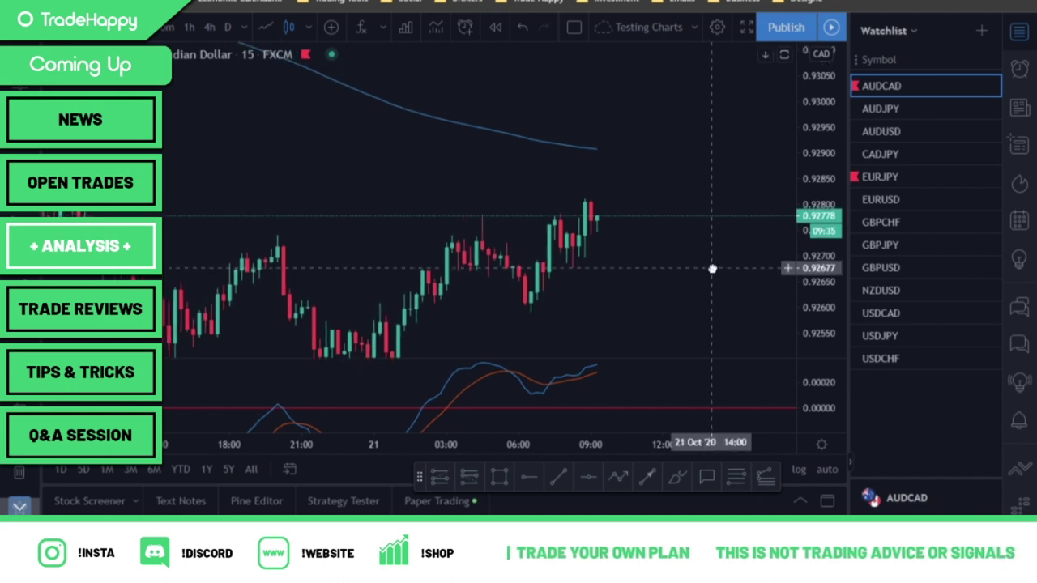
scroll(711, 268, up, 3)
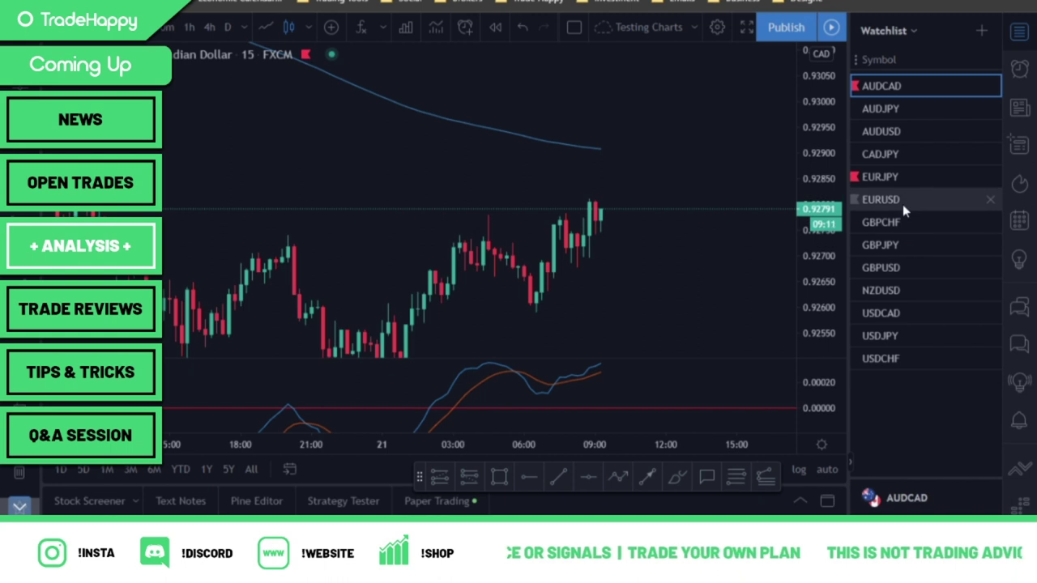
Step: Add EURNZD to the watchlist and sort the list by symbol
click(981, 31)
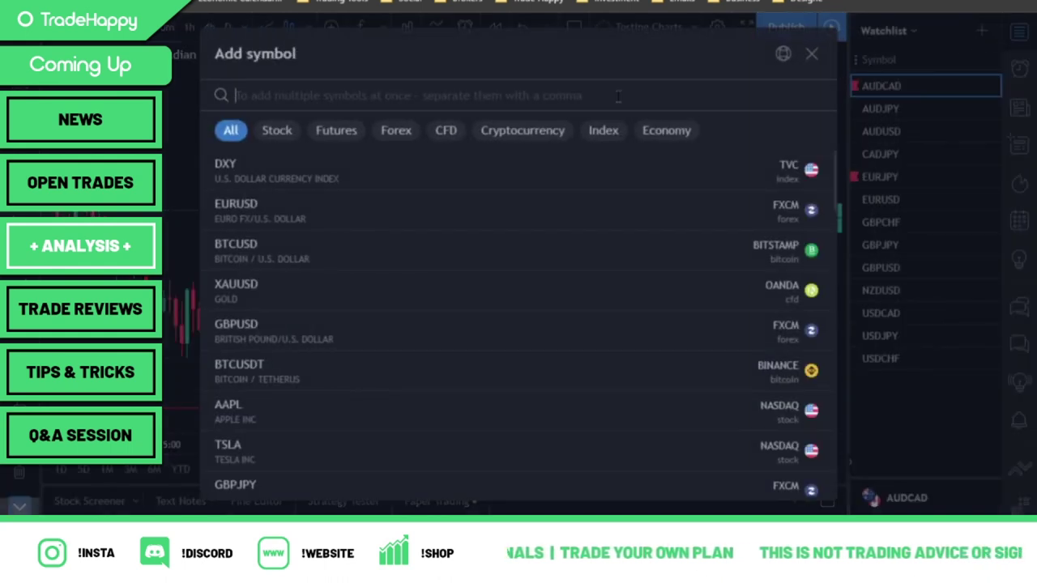
text(EURNZD)
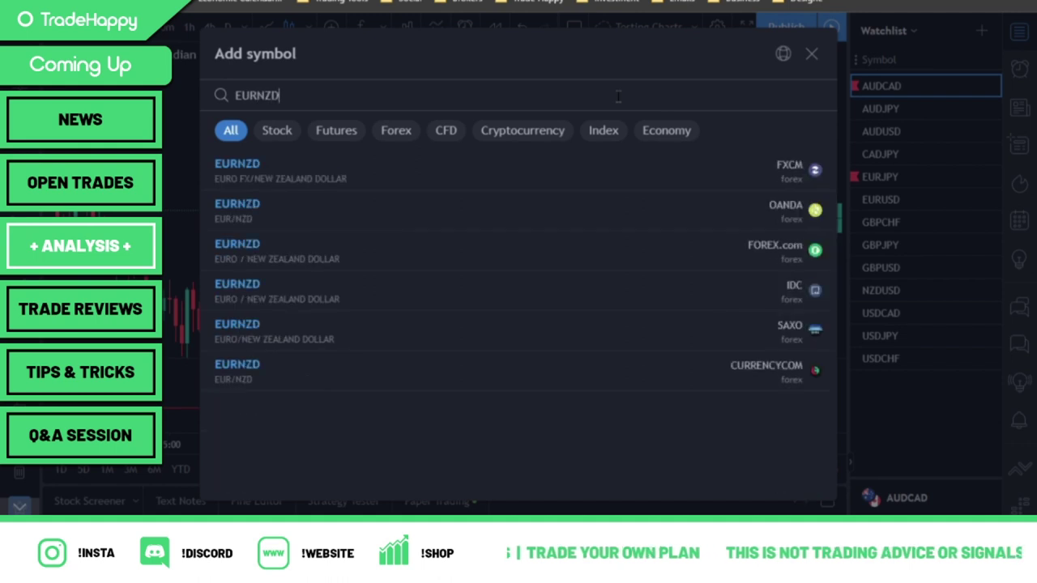
key(Return)
click(886, 56)
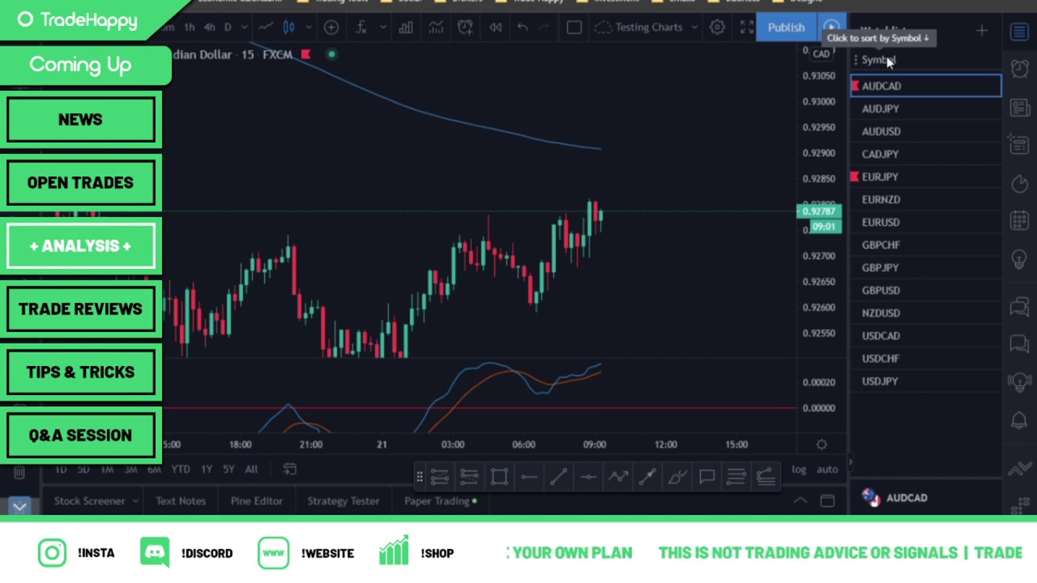
Step: Open the EURNZD chart and delete its MACD indicator pane
click(881, 198)
scroll(757, 290, up, 2)
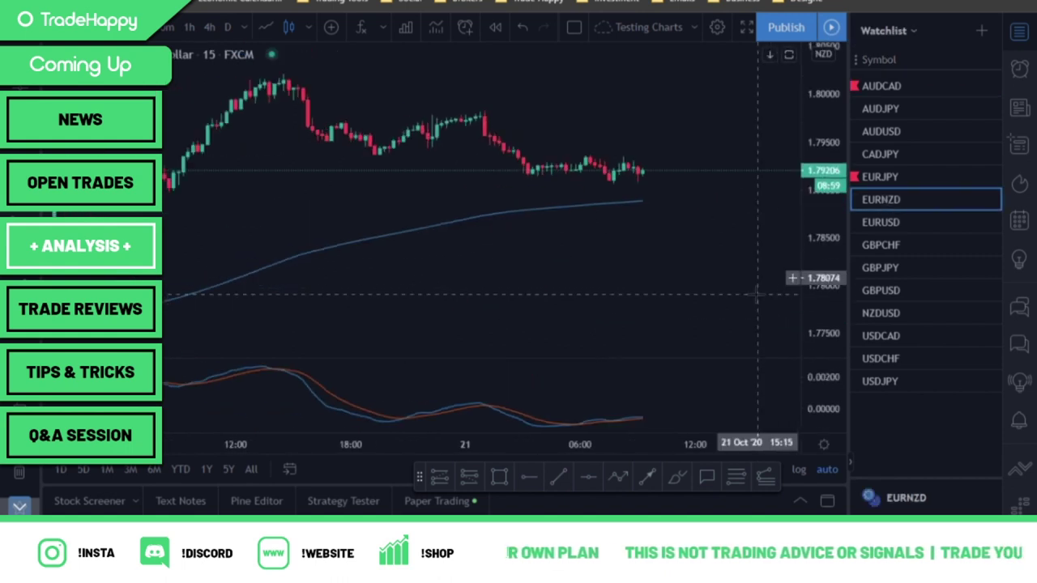
scroll(757, 290, down, 2)
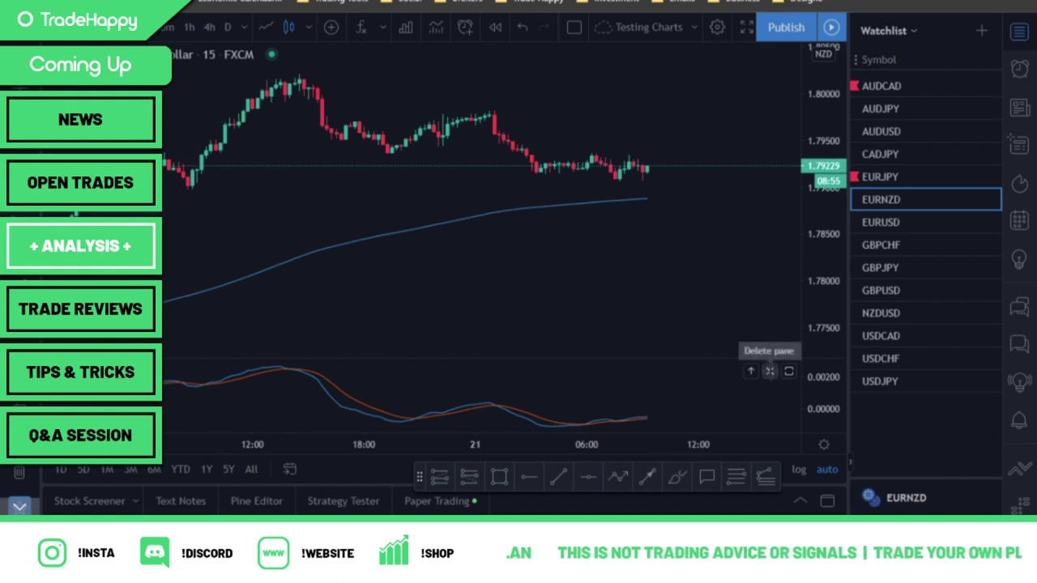
click(770, 371)
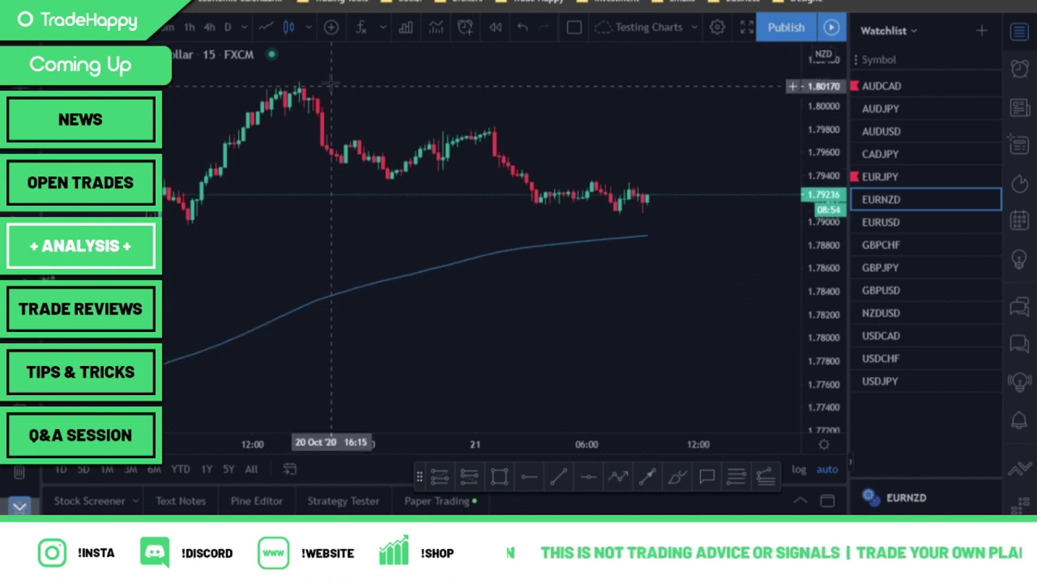
Step: Try the personal script CM_MacD_Ult_MTF on the EURNZD chart, then remove its pane
click(366, 31)
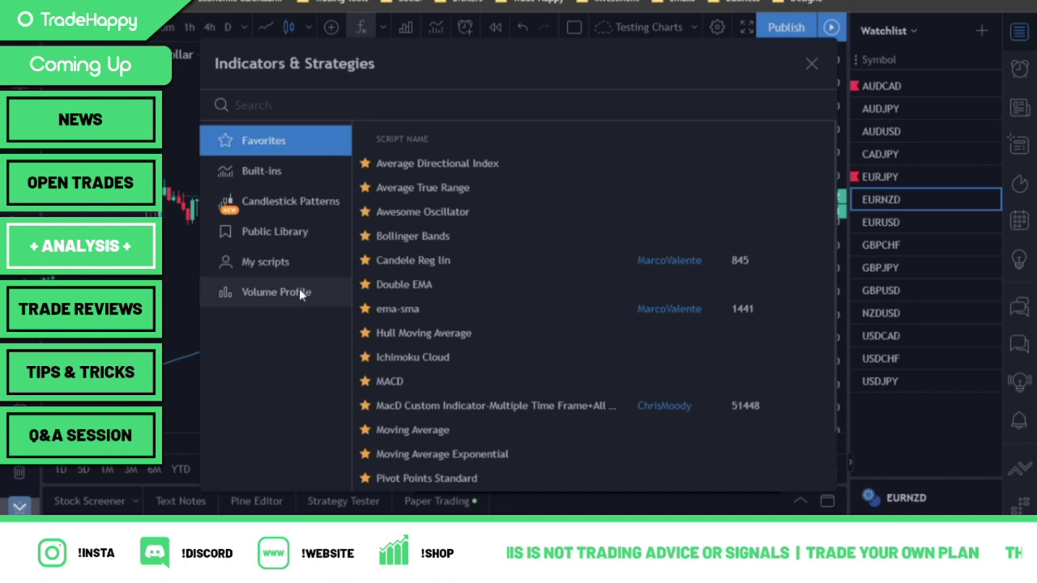
click(285, 260)
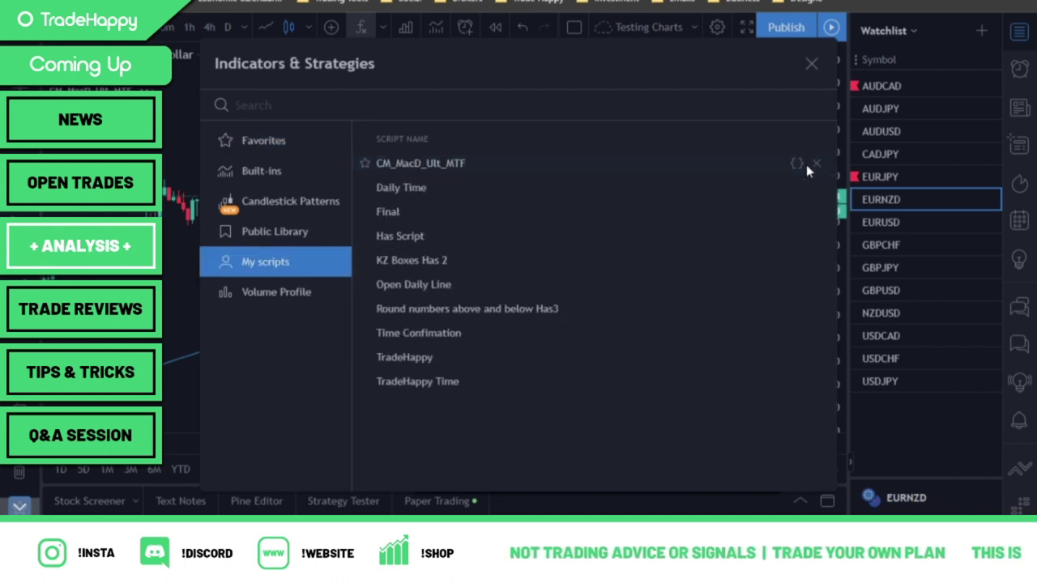
click(805, 164)
click(812, 64)
scroll(620, 430, down, 2)
scroll(620, 429, up, 2)
scroll(620, 422, down, 2)
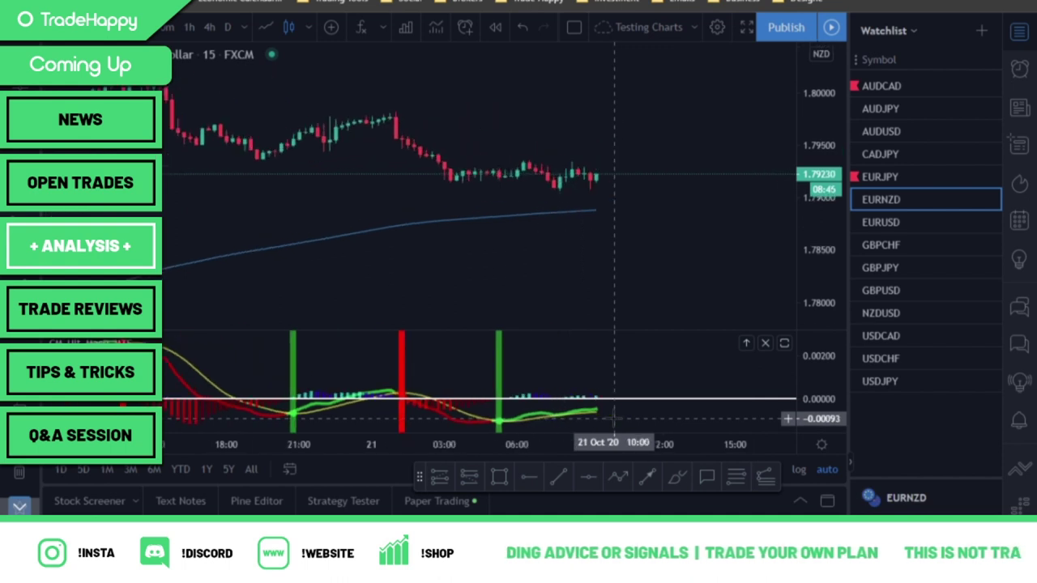
click(764, 344)
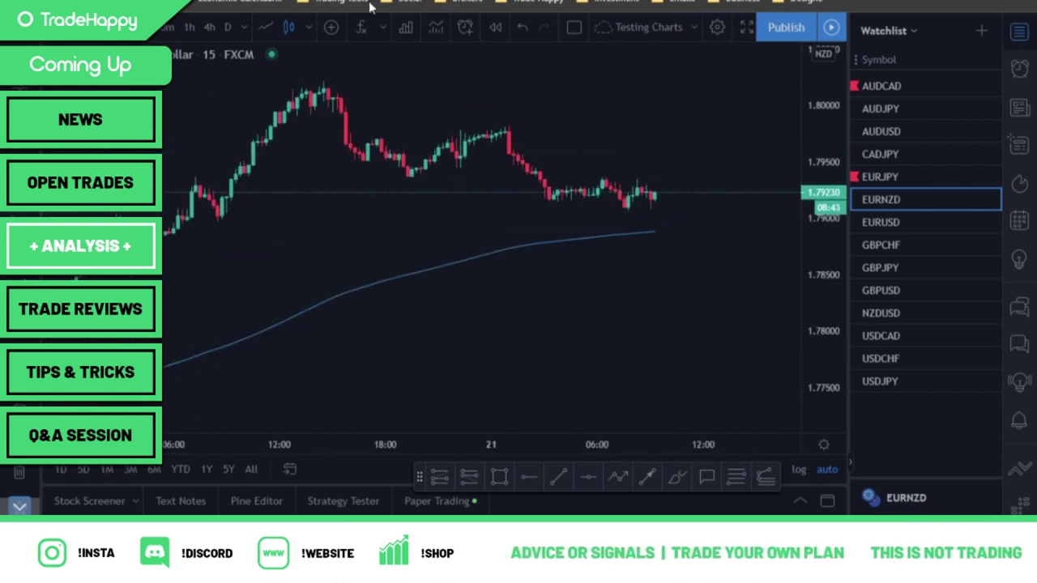
Step: Add the favourite MACD indicator to the EURNZD chart and examine its lines against recent price
click(362, 27)
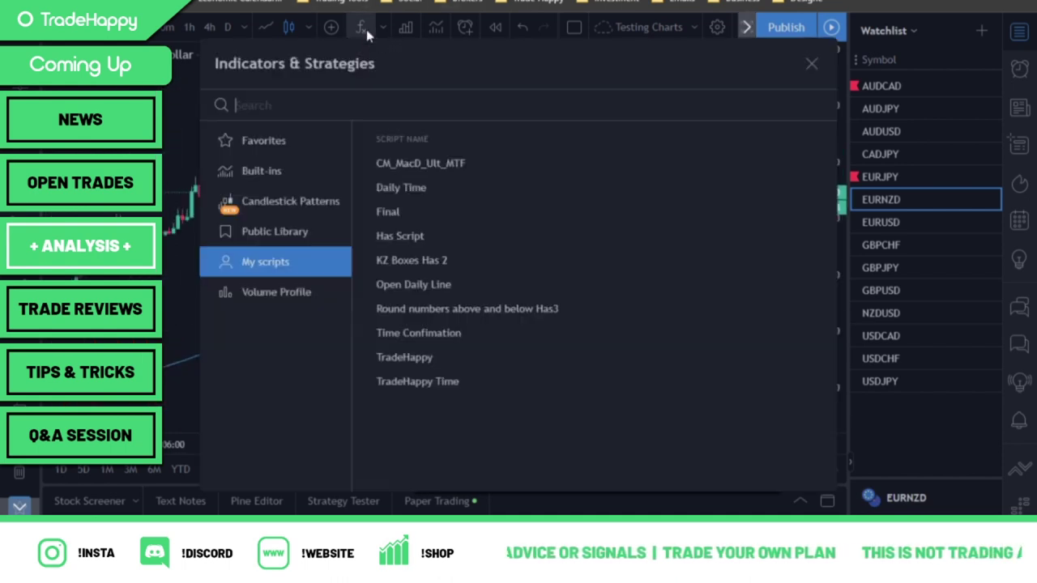
click(265, 141)
click(265, 170)
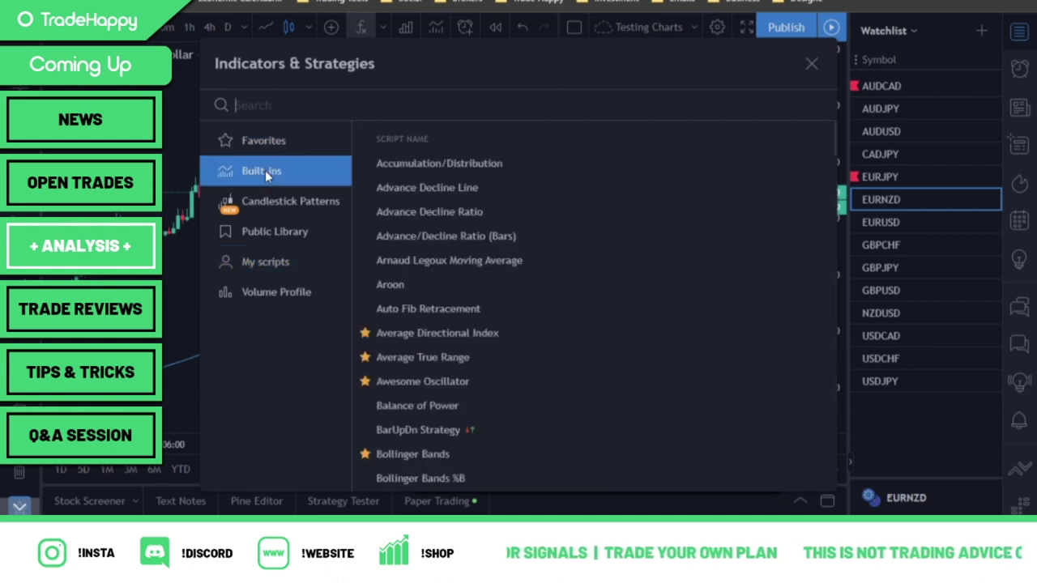
click(275, 145)
click(402, 380)
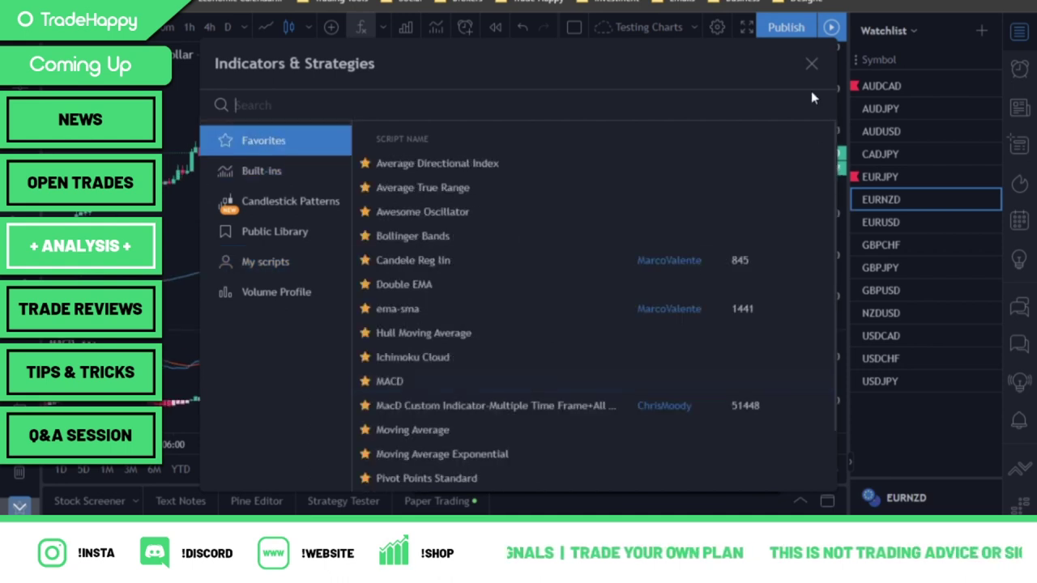
click(810, 63)
scroll(663, 398, up, 3)
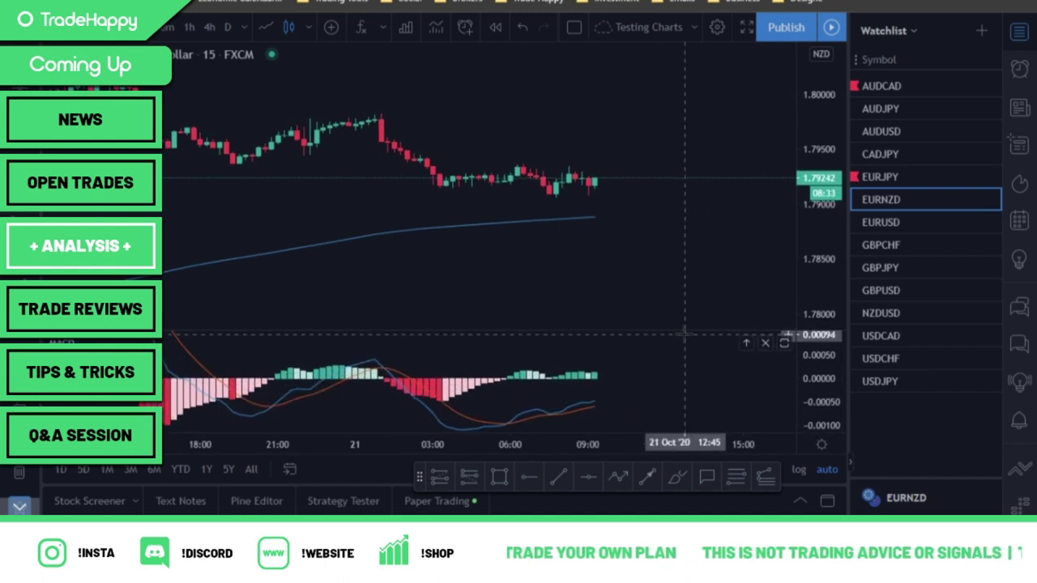
scroll(666, 381, up, 2)
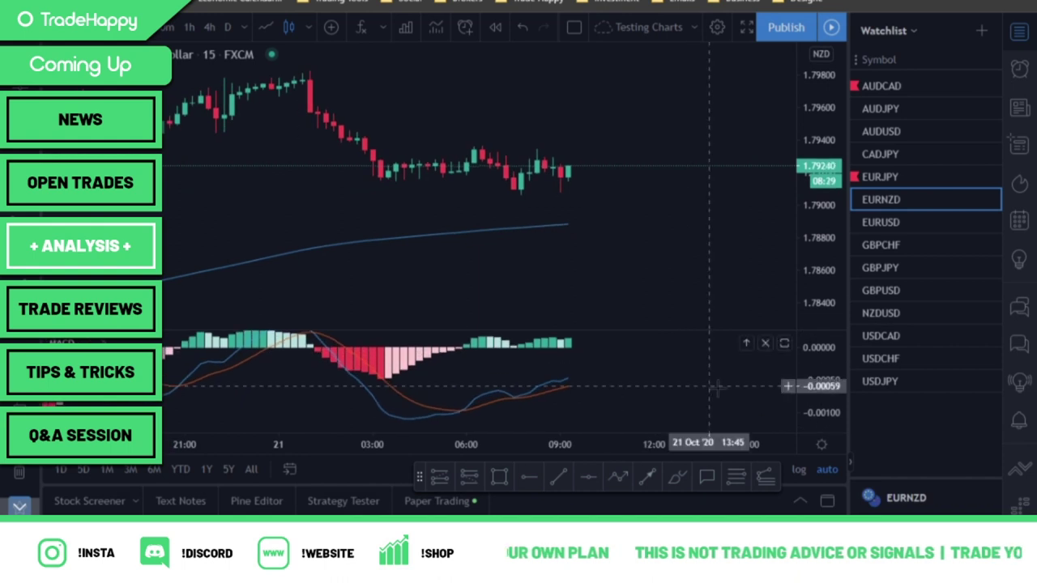
scroll(733, 397, down, 2)
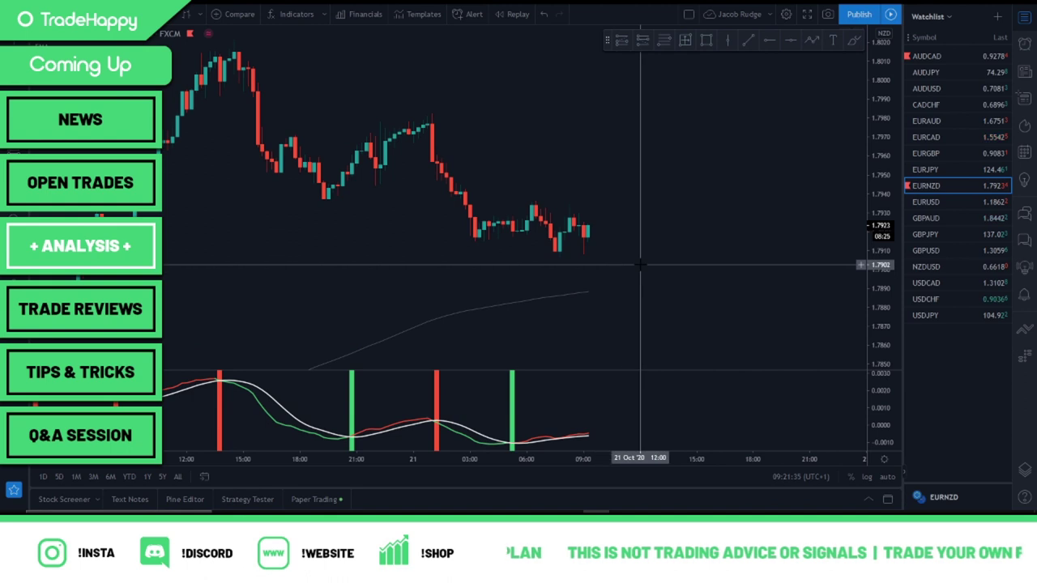
Step: Examine the EURNZD price above the moving average together with the 21 October MACD crossovers, enlarging the price scale
drag(508, 296, 690, 202)
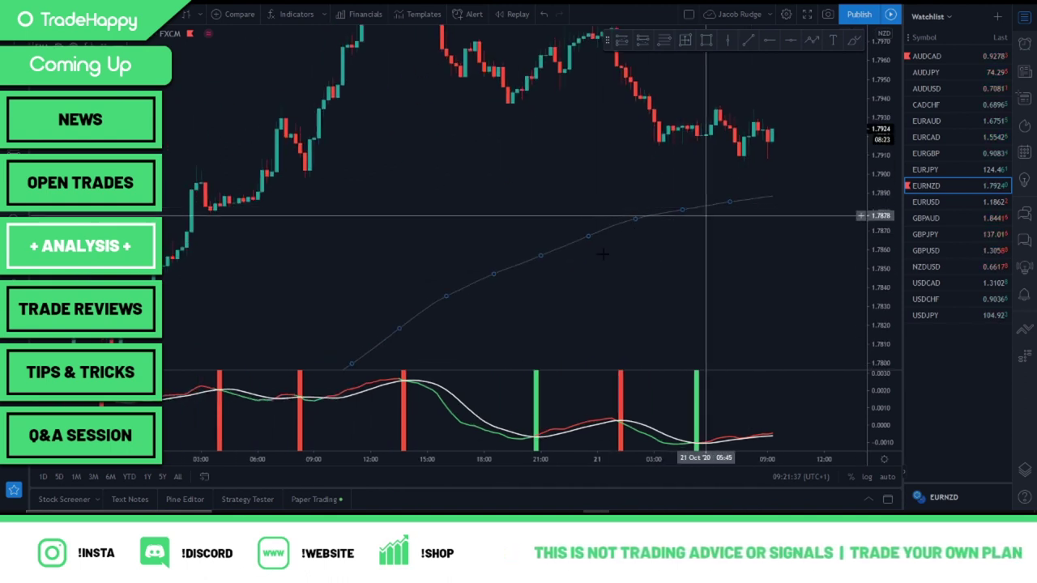
drag(764, 227, 586, 318)
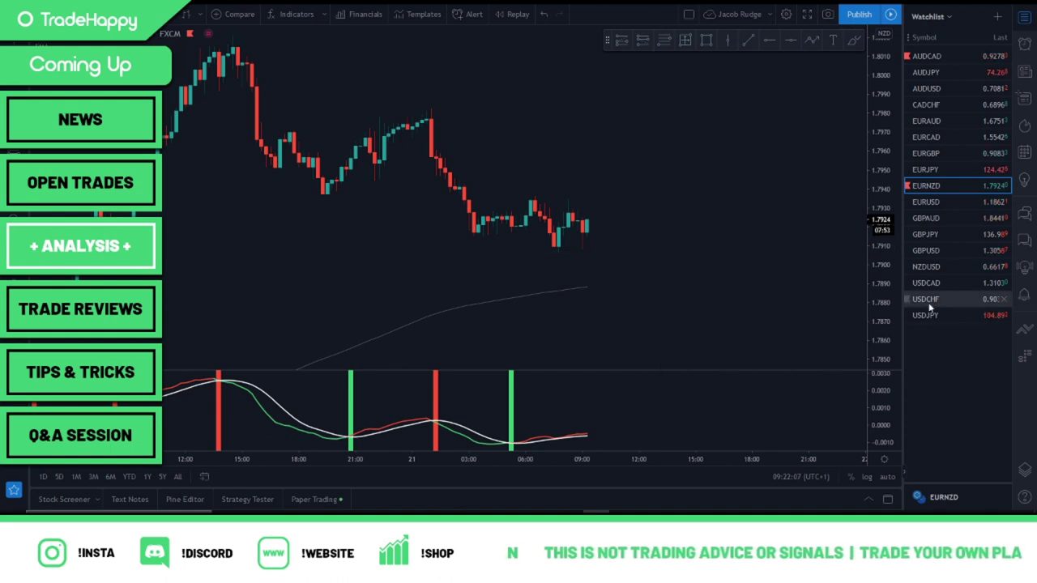
drag(880, 298, 860, 183)
scroll(606, 248, up, 4)
drag(558, 242, 692, 228)
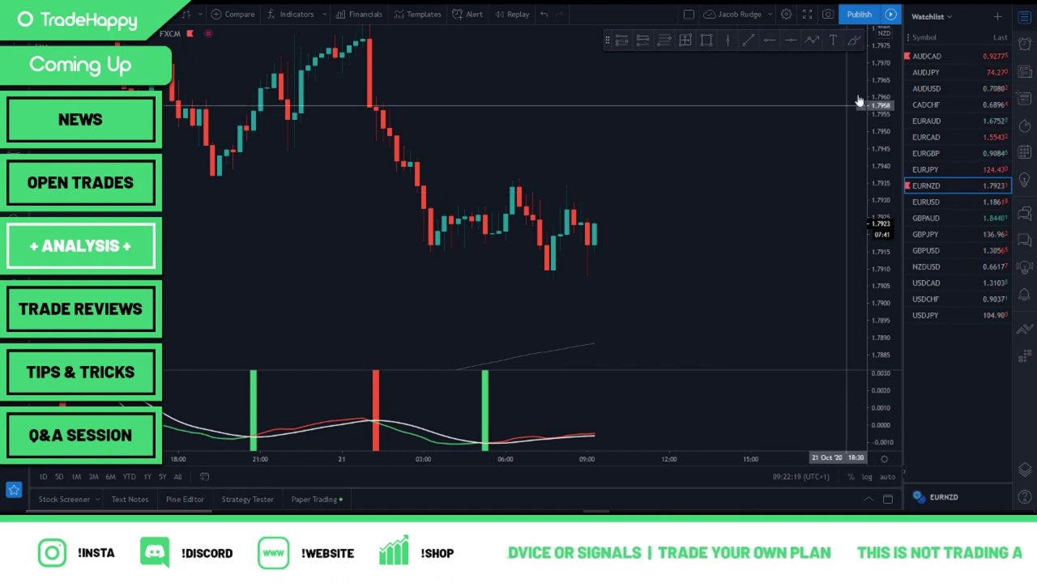
Step: Check the AUDCAD chart, then return to EURNZD and examine the fall from the 20 October high towards the moving average
click(931, 57)
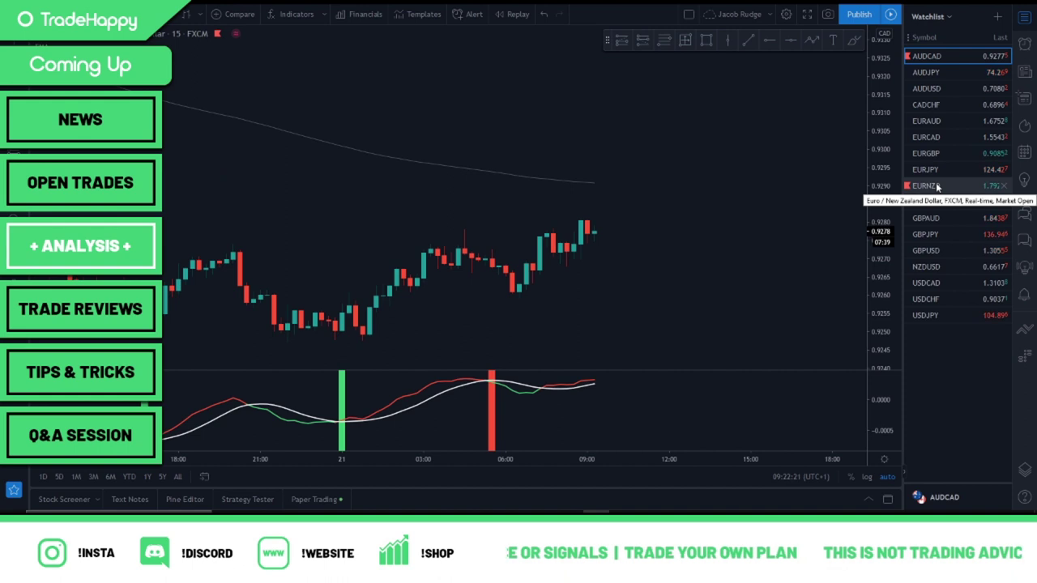
click(925, 185)
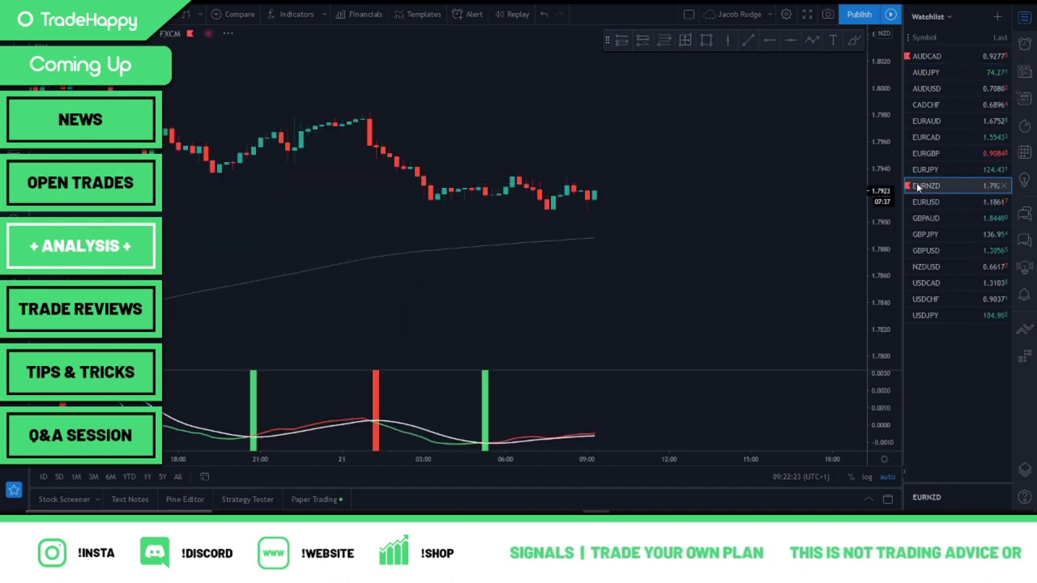
scroll(720, 250, down, 5)
drag(742, 243, 712, 257)
scroll(678, 264, up, 2)
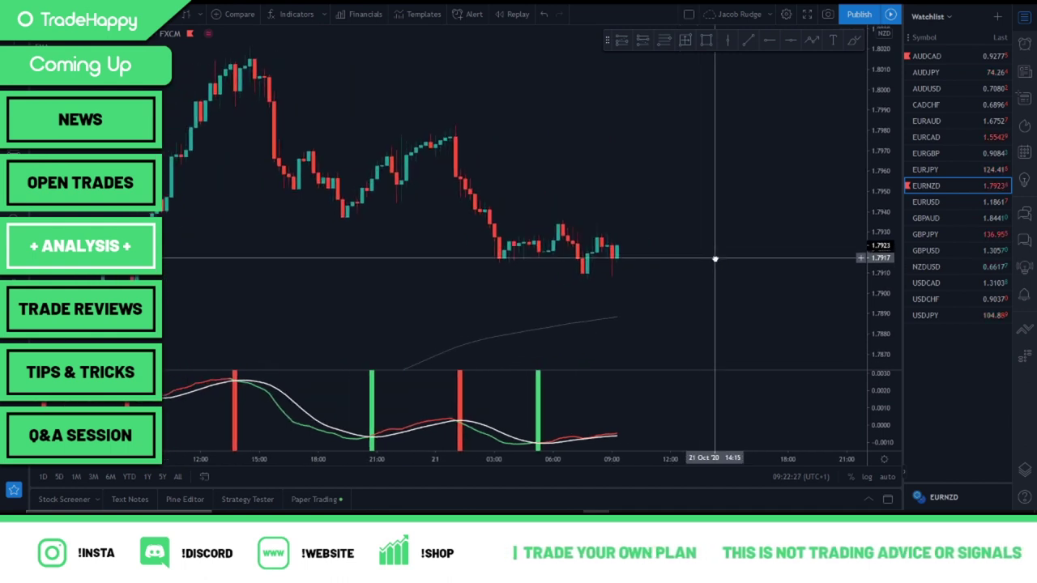